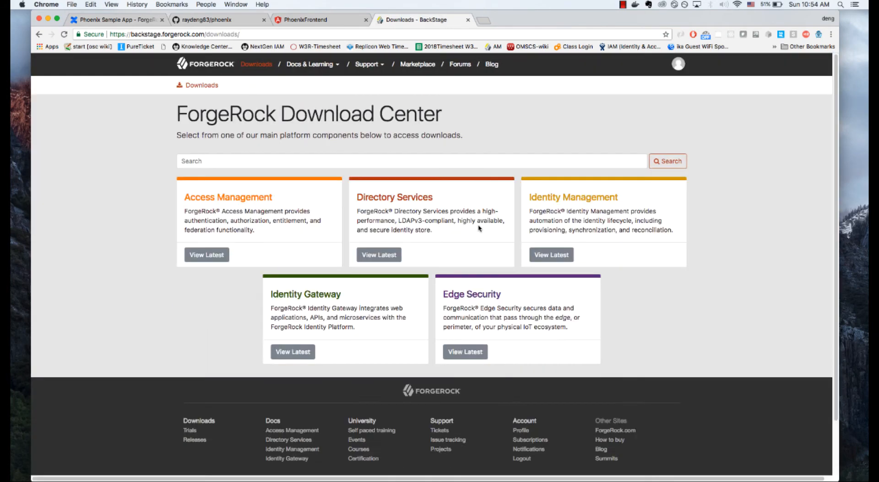
# Step: Open the latest Access Management downloads on the ForgeRock BackStage site
pyautogui.click(219, 257)
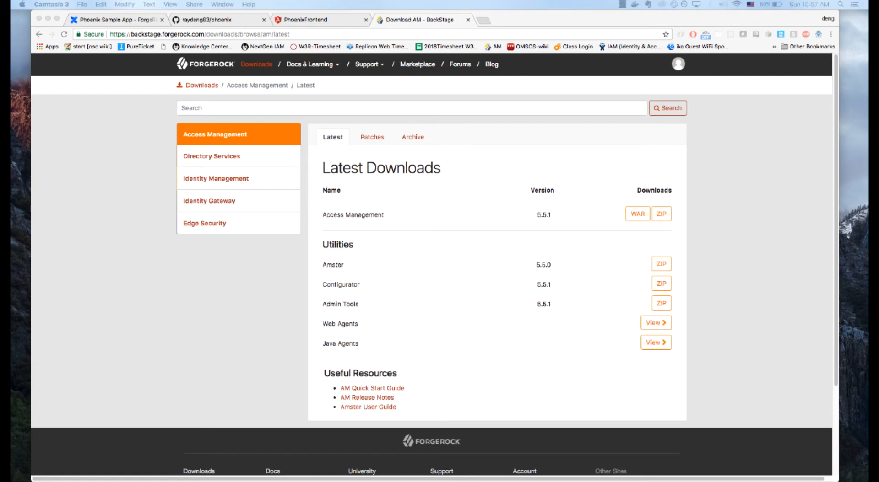
# Step: Switch to iTerm2, go from the home directory into the phoenix folder, and list its contents
pyautogui.press('super+Tab')
pyautogui.write('pwd')
pyautogui.press('Return')
pyautogui.write('cd')
pyautogui.press('Return')
pyautogui.write('ls')
pyautogui.press('Return')
pyautogui.write('cd ph')
pyautogui.press('Tab')
pyautogui.press('Return')
pyautogui.write('ls')
pyautogui.press('Return')
# Step: Move the tomcat folder into the forgerock folder and list the phoenix folder again
pyautogui.write('cd')
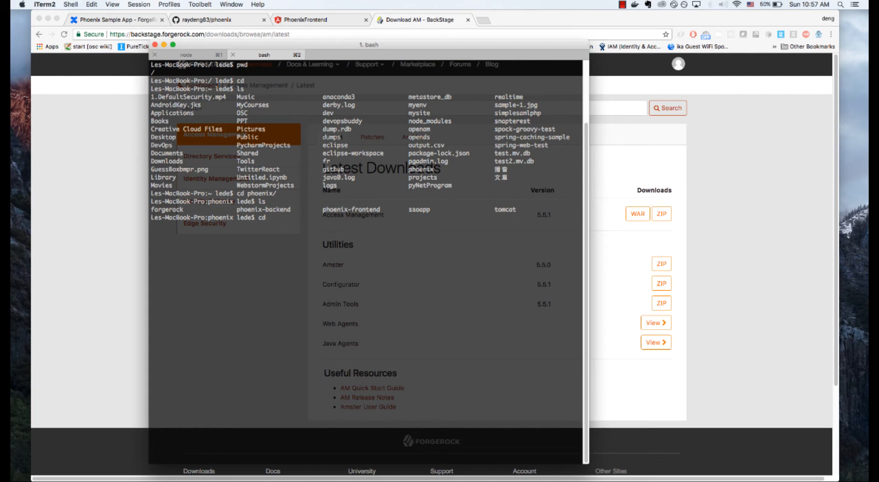
pyautogui.press('BackSpace')
pyautogui.press('BackSpace')
pyautogui.write('mv tomc')
pyautogui.press('Tab')
pyautogui.write('fo')
pyautogui.press('Tab')
pyautogui.press('Return')
pyautogui.write('ls')
# Step: Enter the forgerock folder and its tomcat subfolder, listing the contents of each
pyautogui.press('Return')
pyautogui.write('cd fo')
pyautogui.press('Tab')
pyautogui.press('Return')
pyautogui.write('ls')
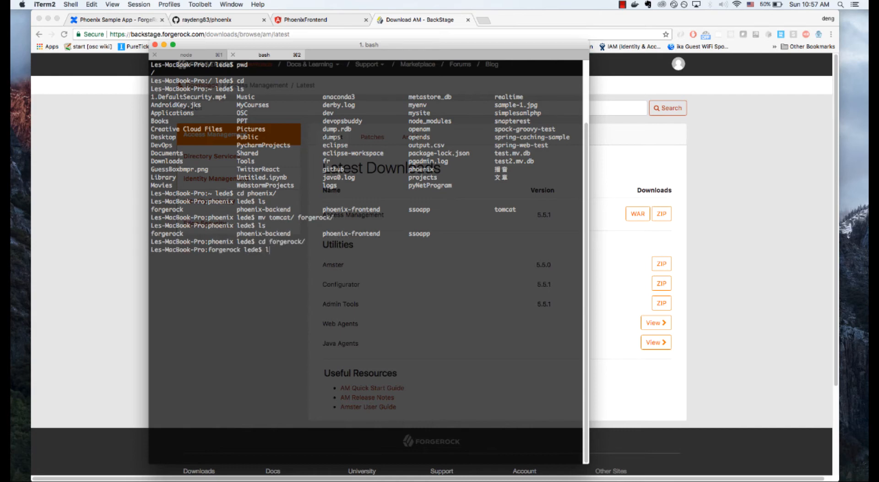
pyautogui.press('Return')
pyautogui.write('cd to')
pyautogui.press('Tab')
pyautogui.press('Return')
pyautogui.write('ls')
# Step: List Tomcat's webapps folder to check for the openam.war file
pyautogui.press('Return')
pyautogui.write('cd web')
pyautogui.press('Tab')
pyautogui.press('Return')
pyautogui.write('ls')
pyautogui.press('Return')
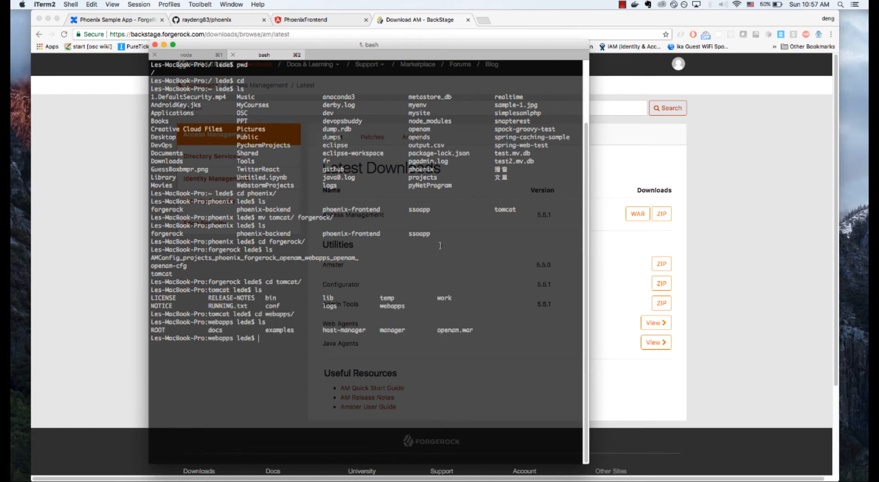
pyautogui.moveTo(433, 329); pyautogui.dragTo(493, 330)
pyautogui.click(450, 339)
# Step: Go back up to Tomcat's conf folder and open server.xml in Sublime Text
pyautogui.write('cd ..')
pyautogui.press('Return')
pyautogui.write('ls')
pyautogui.press('Return')
pyautogui.write('cd ')
pyautogui.write('confg')
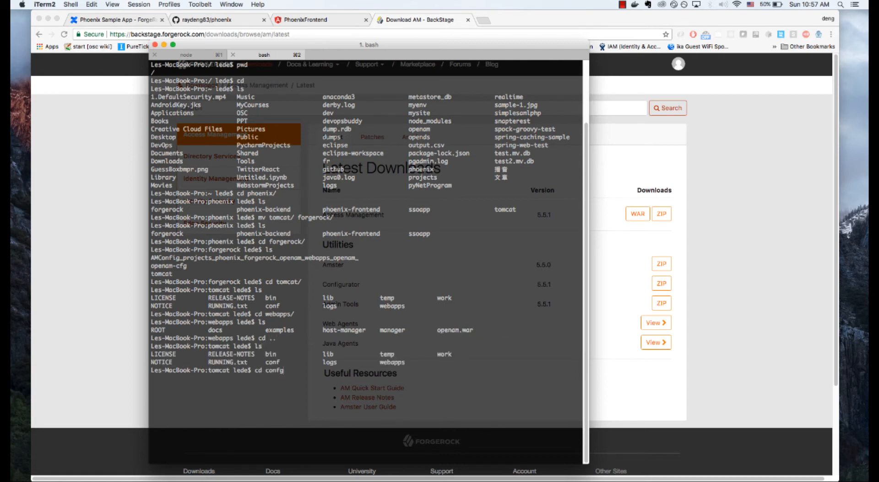
pyautogui.press('Return')
pyautogui.write('ls')
pyautogui.press('Return')
pyautogui.write('sublime')
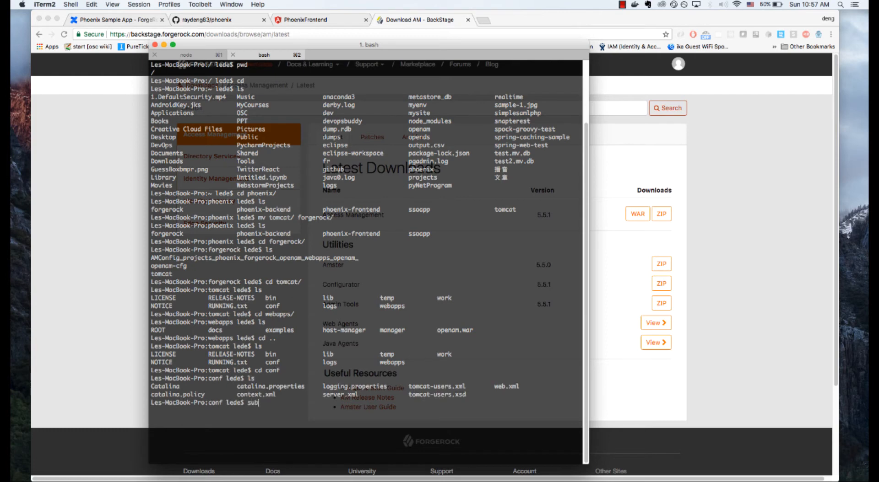
pyautogui.write(' server.xml')
pyautogui.press('Return')
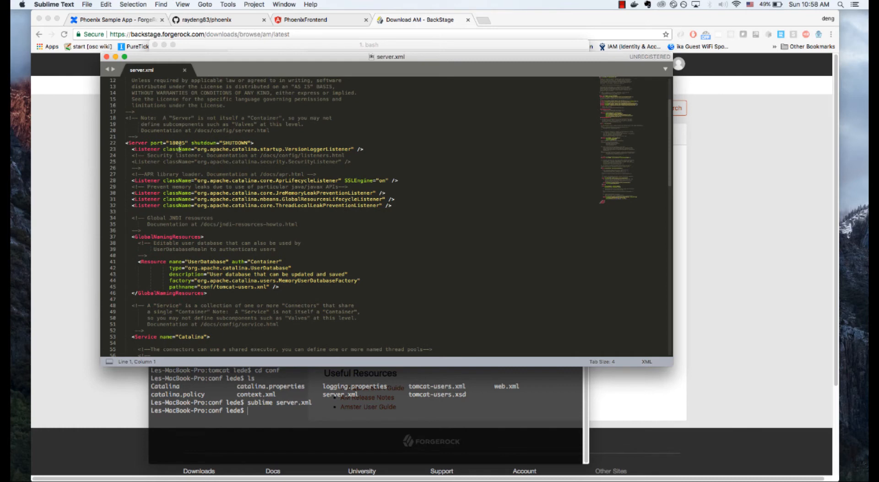
# Step: Examine the shutdown, HTTP connector, redirect and AJP port settings in server.xml
pyautogui.click(172, 144)
pyautogui.scroll(-7, 415, 291)
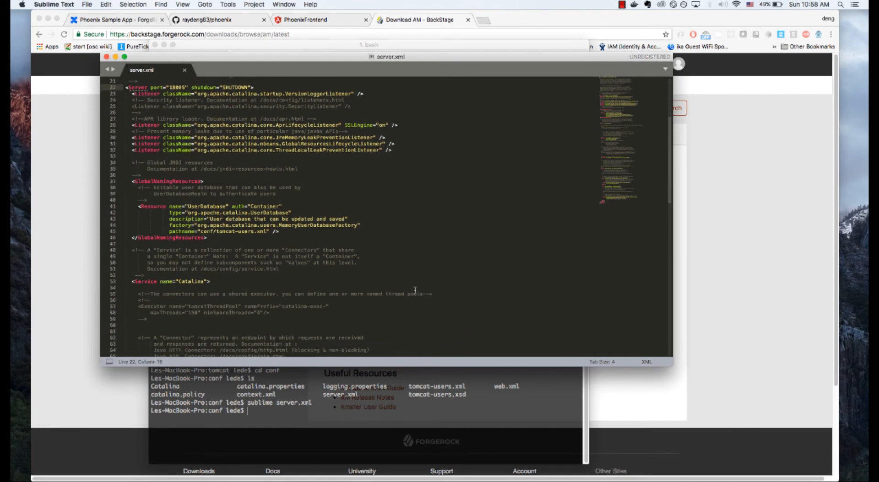
pyautogui.scroll(-1, 415, 290)
pyautogui.doubleClick(202, 286)
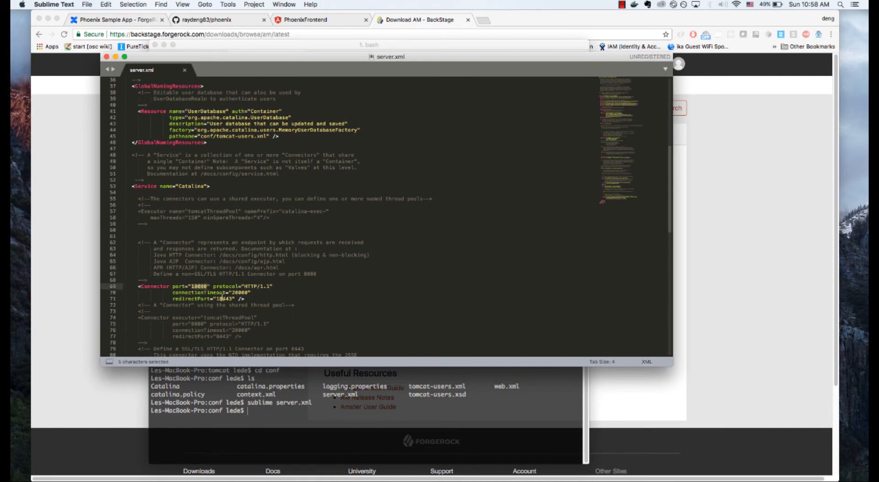
pyautogui.scroll(-6, 322, 295)
pyautogui.scroll(-9, 322, 295)
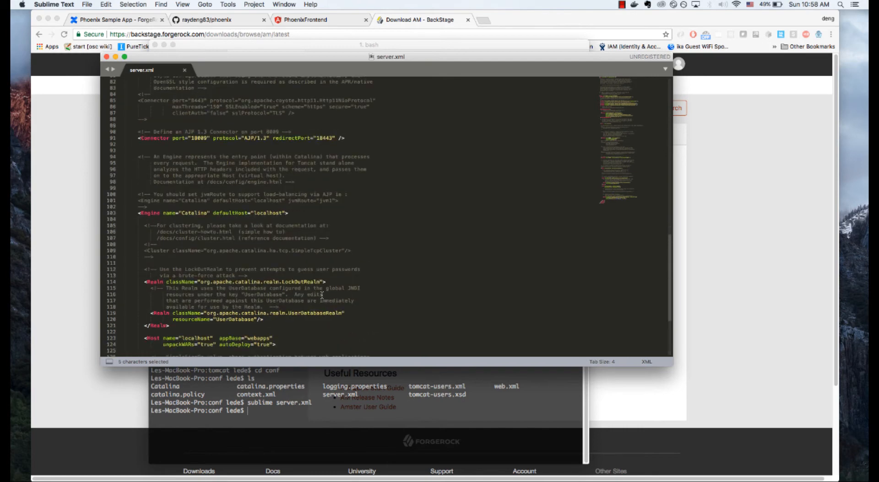
pyautogui.scroll(2, 331, 254)
pyautogui.scroll(5, 330, 254)
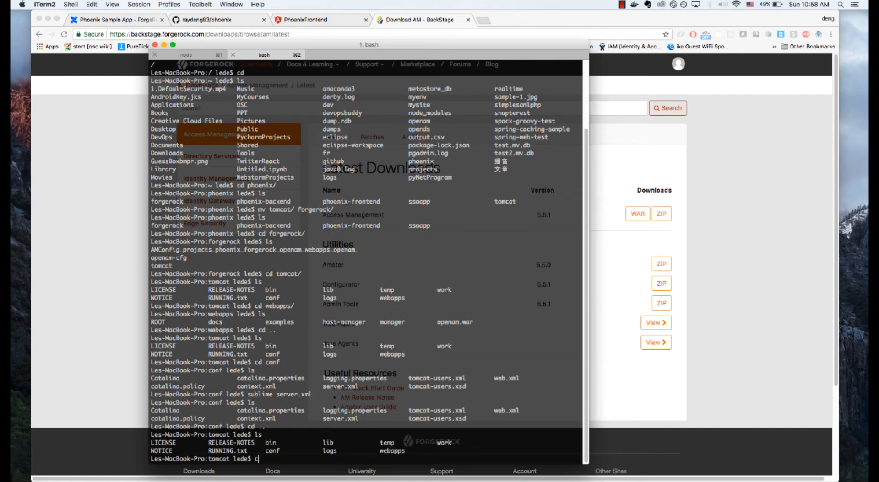
# Step: Return to iTerm2, enter Tomcat's bin folder and list its scripts
pyautogui.write('d bin')
pyautogui.press('Return')
pyautogui.write('ls')
# Step: Start Tomcat by running startup.sh with sudo, entering the account password at the prompt
pyautogui.press('Return')
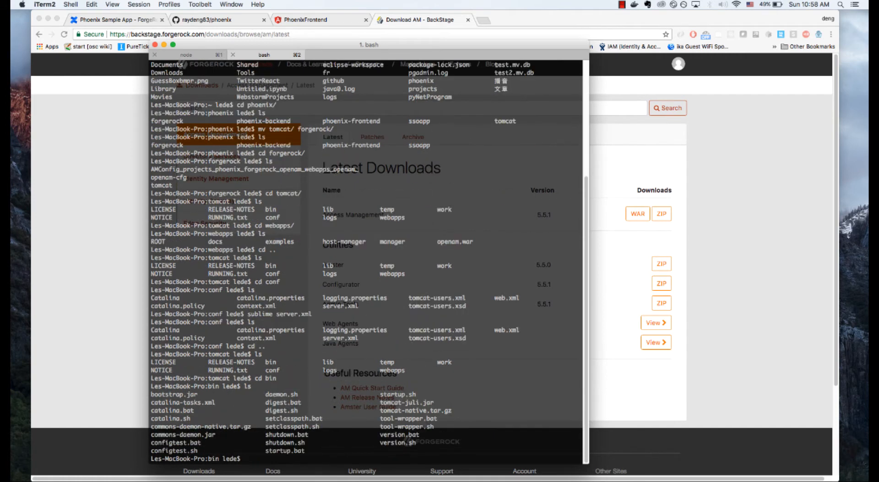
pyautogui.write('sudo ./startup.sh')
pyautogui.press('Return')
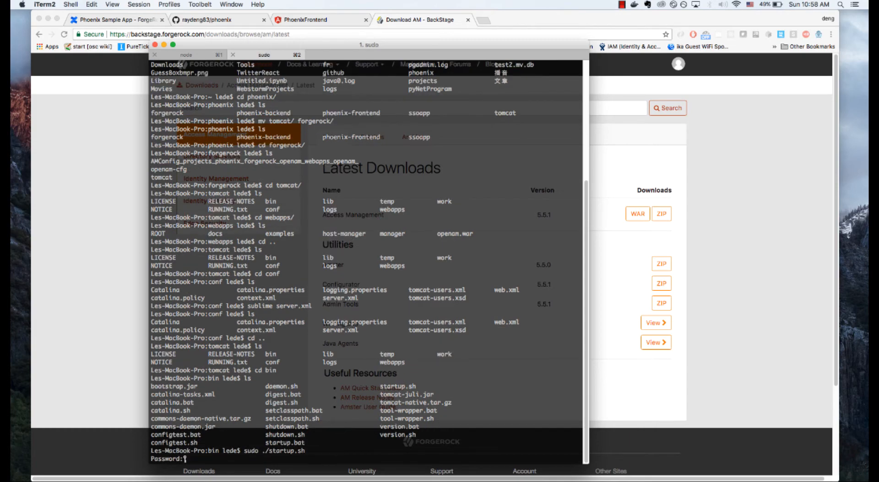
pyautogui.press('Return')
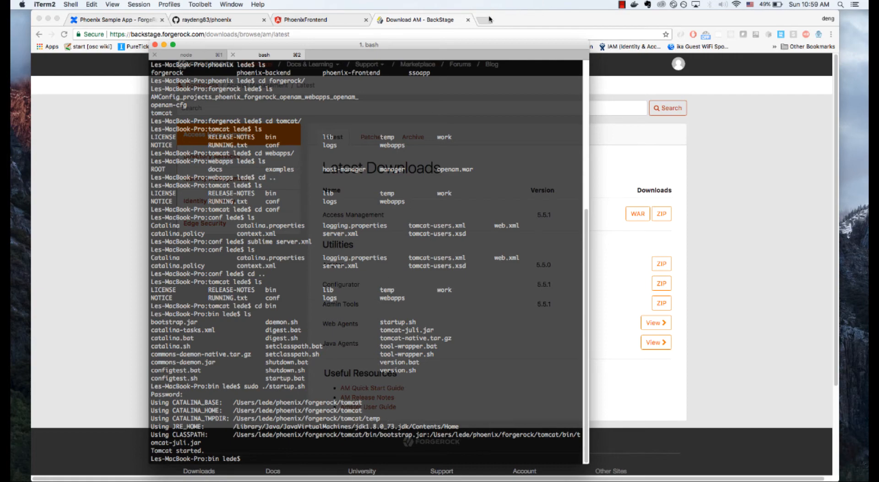
# Step: Switch to Chrome and load openam.example.com:18080/openam in a new tab
pyautogui.press('super+Tab')
pyautogui.press('super+t')
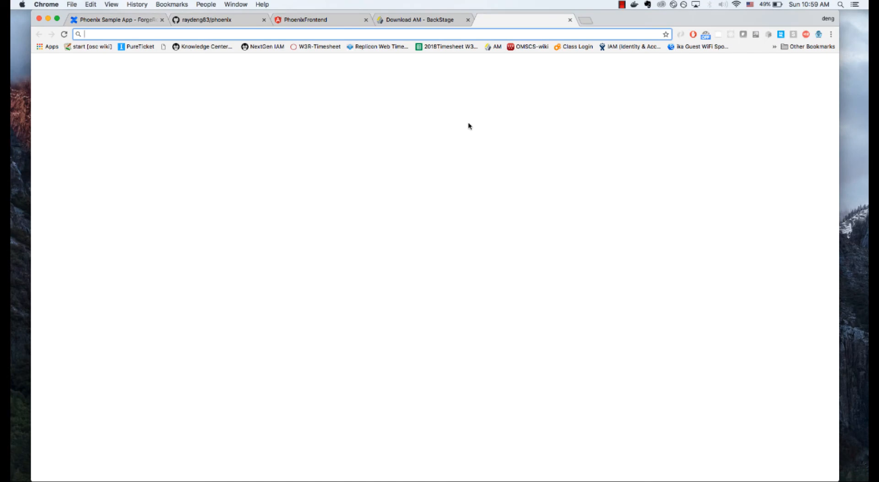
pyautogui.write('openam.example.com:18080/openam')
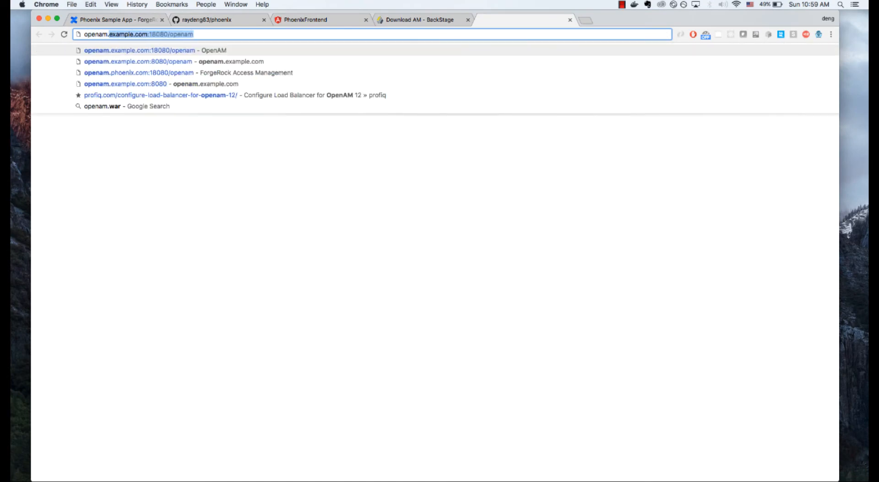
pyautogui.press('Right')
pyautogui.press('Return')
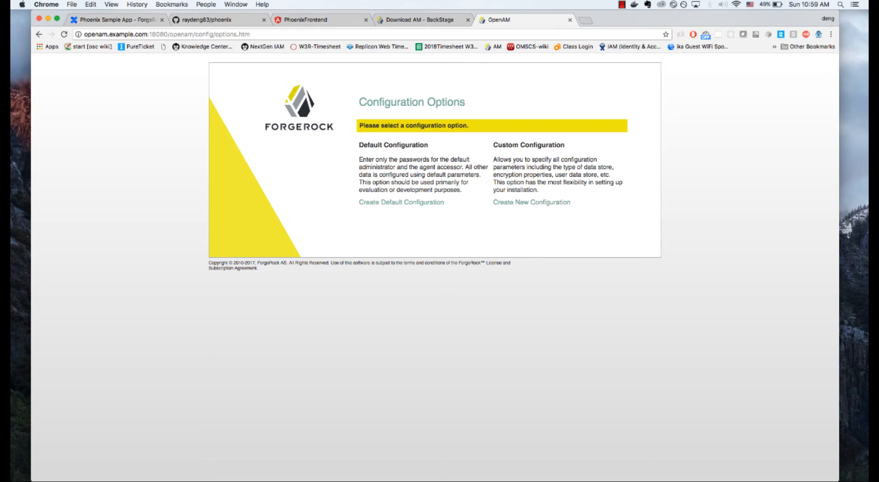
# Step: Switch to iTerm2, go up from bin to the forgerock folder, and list it to check the openam-cfg entry
pyautogui.press('super+Tab')
pyautogui.write('ls')
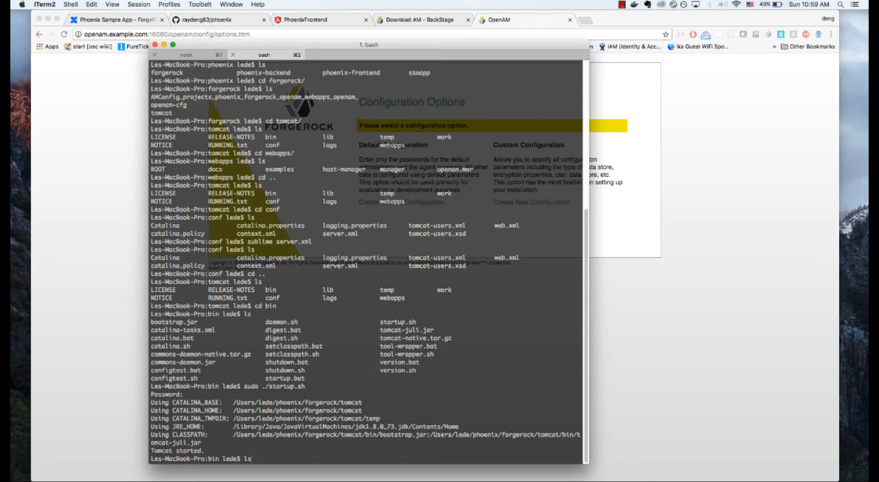
pyautogui.press('Return')
pyautogui.write('cd ..')
pyautogui.press('Return')
pyautogui.write('ls')
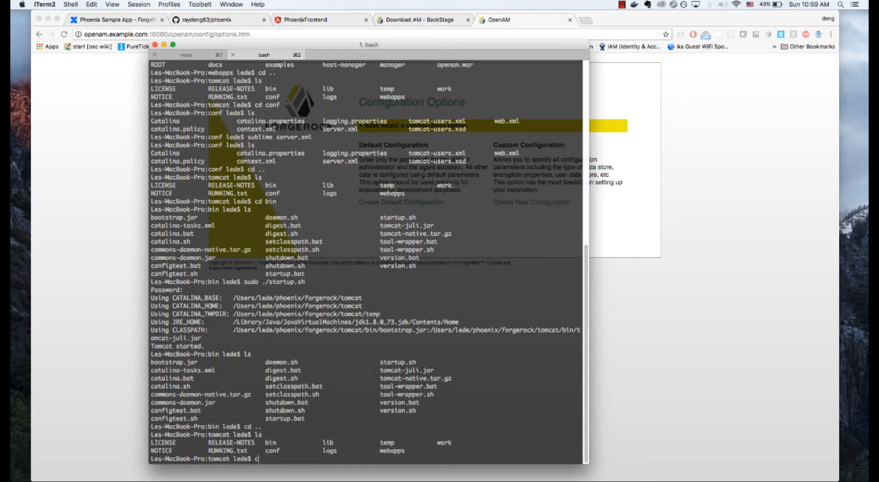
pyautogui.press('Return')
pyautogui.write('cd ..')
pyautogui.press('Return')
pyautogui.write('ls')
pyautogui.press('Return')
pyautogui.write('c')
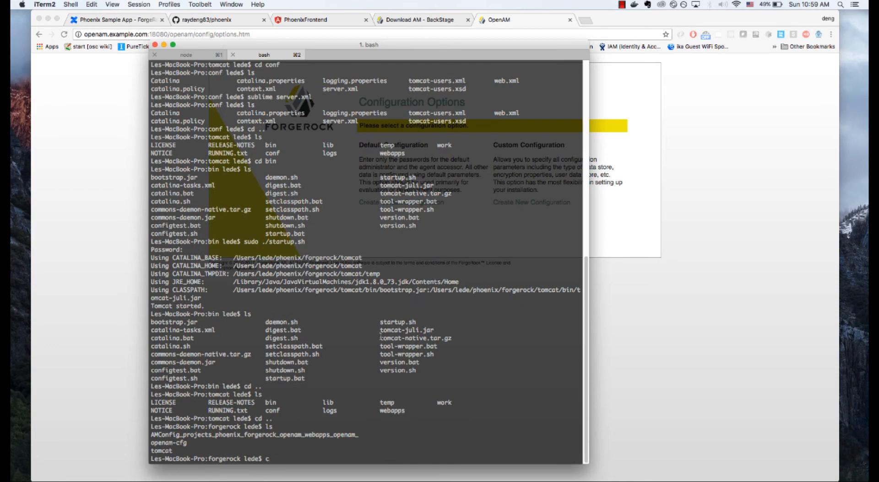
pyautogui.moveTo(189, 443); pyautogui.dragTo(159, 443)
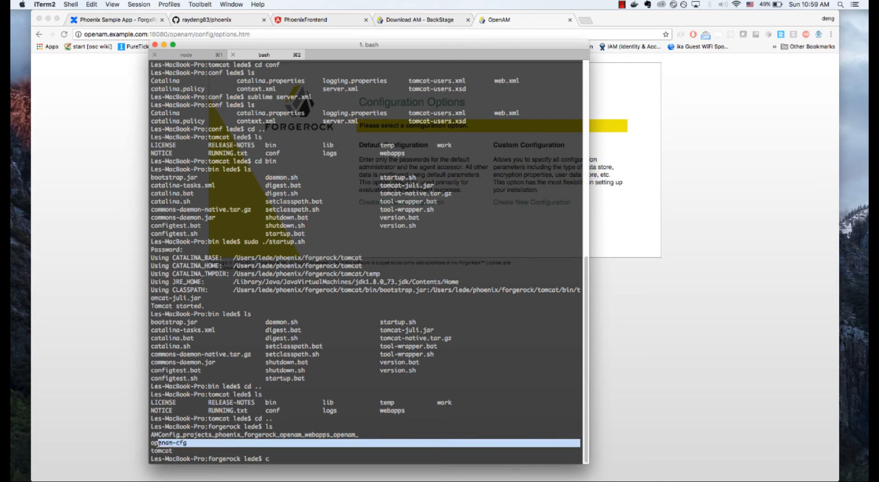
pyautogui.click(189, 444)
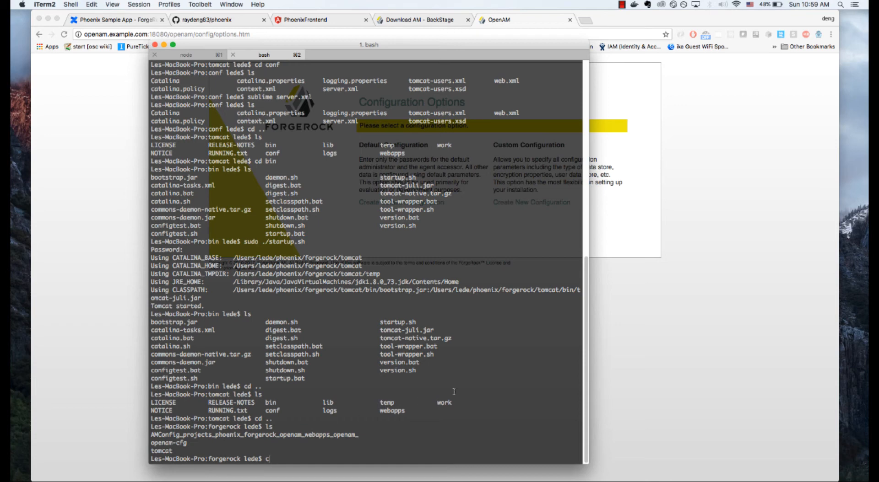
# Step: Return to Chrome, create a new custom OpenAM configuration and accept the license agreement
pyautogui.click(638, 337)
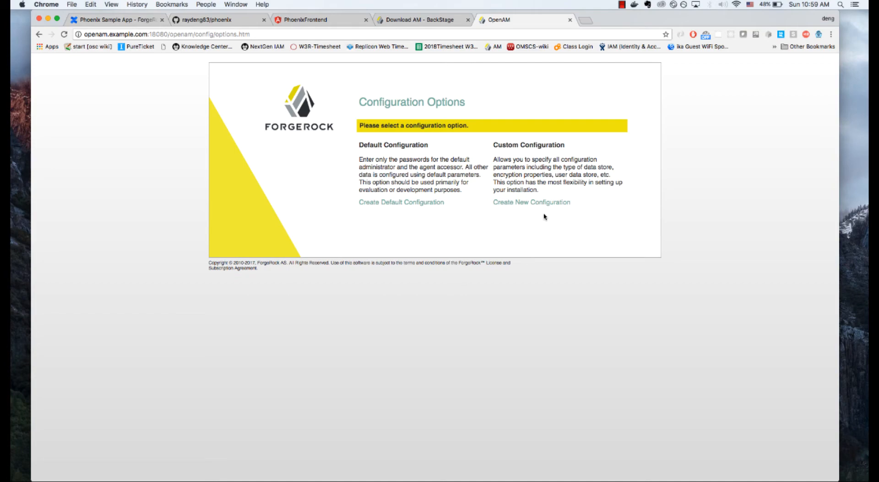
pyautogui.click(533, 202)
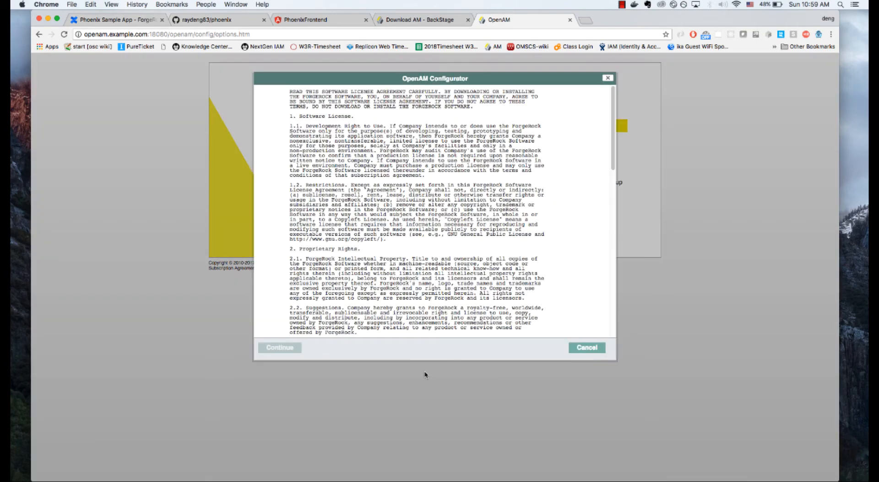
pyautogui.scroll(-15, 548, 258)
pyautogui.click(389, 324)
pyautogui.click(292, 349)
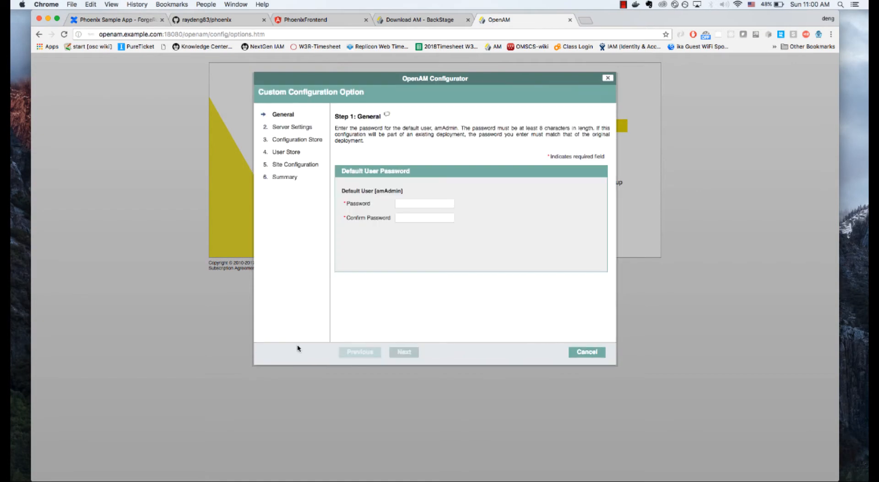
# Step: Enter and confirm the password for the default user amAdmin, and proceed to the server settings
pyautogui.click(422, 205)
pyautogui.write('password')
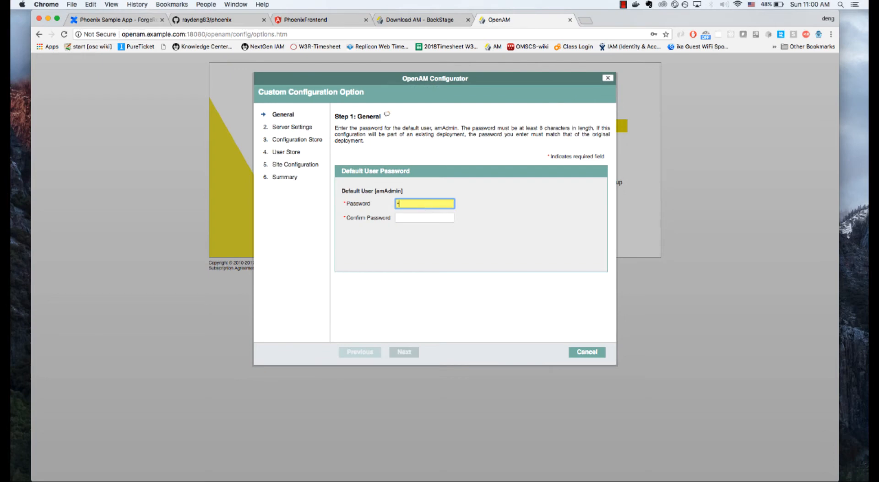
pyautogui.press('Tab')
pyautogui.write('pa')
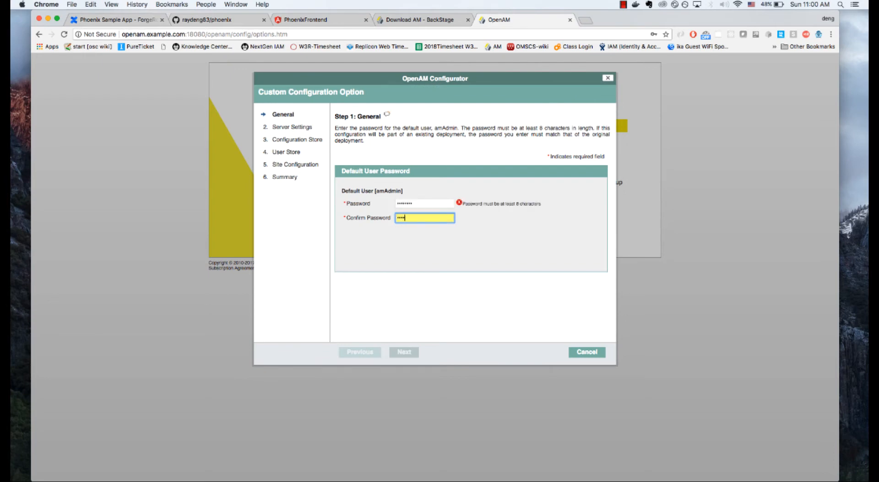
pyautogui.write('ssword')
pyautogui.click(405, 351)
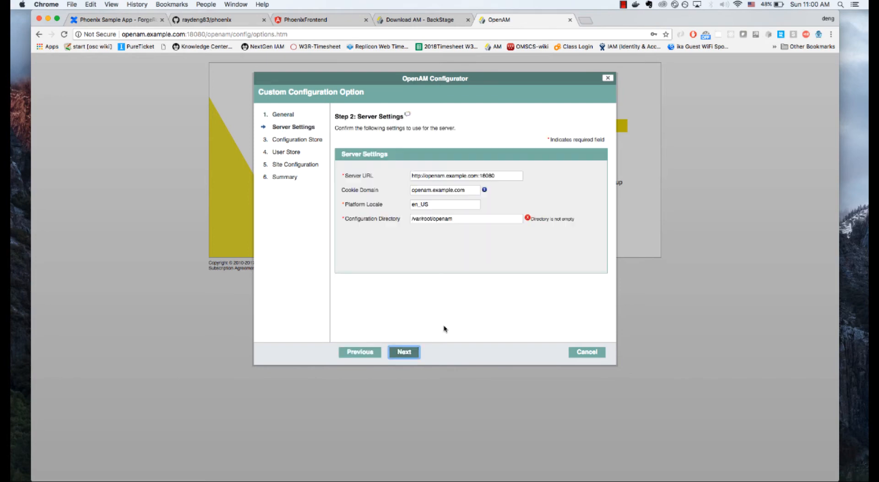
pyautogui.tripleClick(510, 176)
pyautogui.write('openam')
pyautogui.click(415, 191)
pyautogui.doubleClick(415, 190)
pyautogui.press('BackSpace')
# Step: Print the forgerock folder's full path with pwd in iTerm2 and copy it for the configuration directory
pyautogui.tripleClick(467, 219)
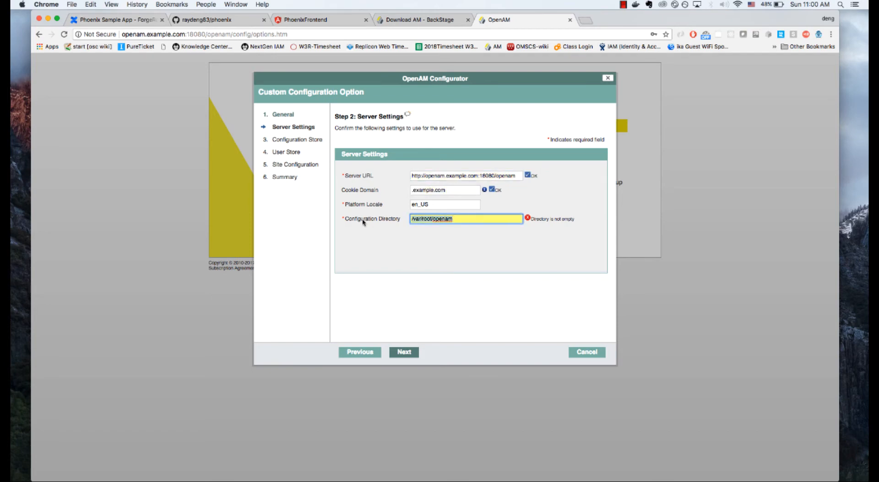
pyautogui.press('super+Tab')
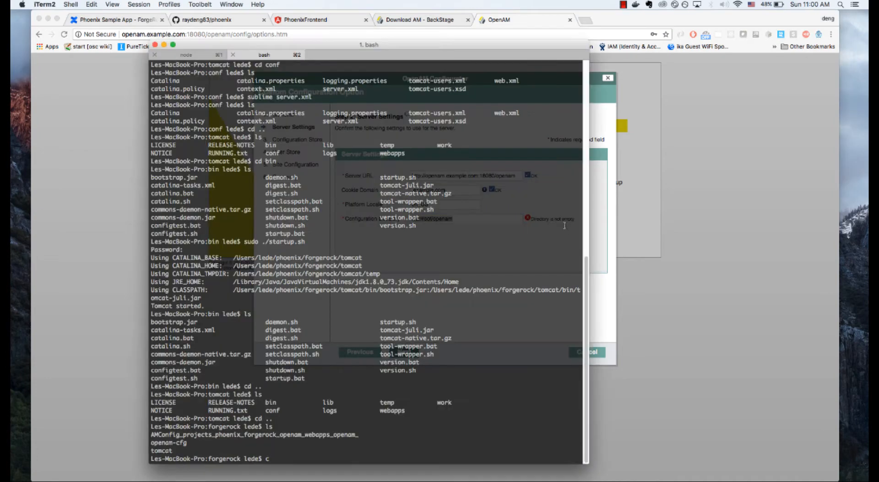
pyautogui.write('c')
pyautogui.press('BackSpace')
pyautogui.write('pw')
pyautogui.write('d')
pyautogui.press('Return')
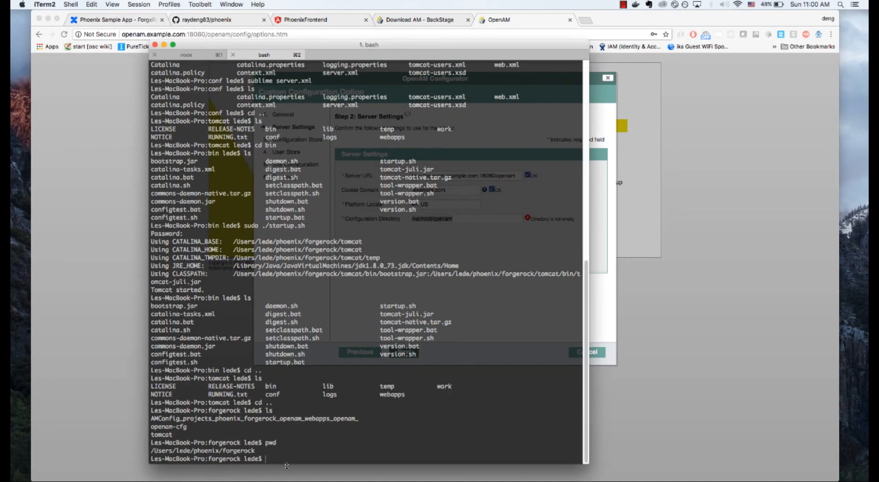
pyautogui.moveTo(257, 453)
pyautogui.mouseDown()
pyautogui.moveTo(169, 451)
pyautogui.moveTo(255, 451)
pyautogui.mouseUp()
pyautogui.press('super+c')
pyautogui.click(157, 454)
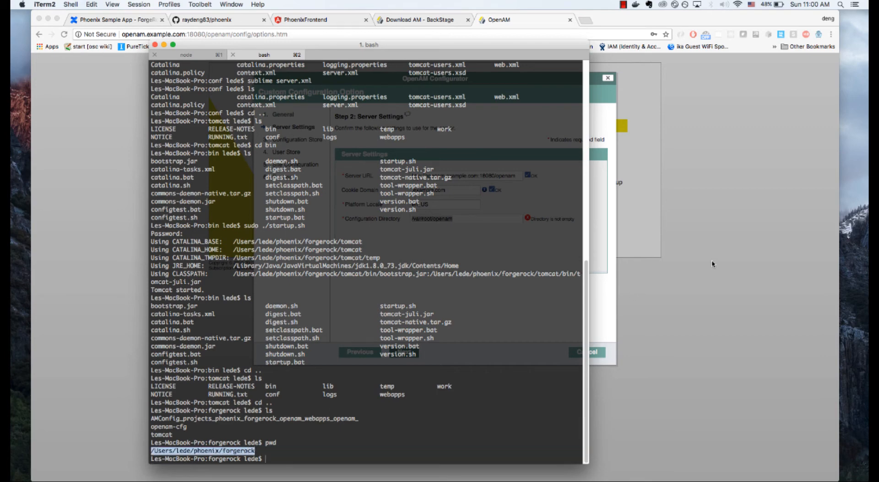
# Step: Set the configuration directory in Chrome to the copied forgerock path followed by /openam, and proceed to the configuration store
pyautogui.press('super+Tab')
pyautogui.press('BackSpace')
pyautogui.press('super+v')
pyautogui.write('/openam')
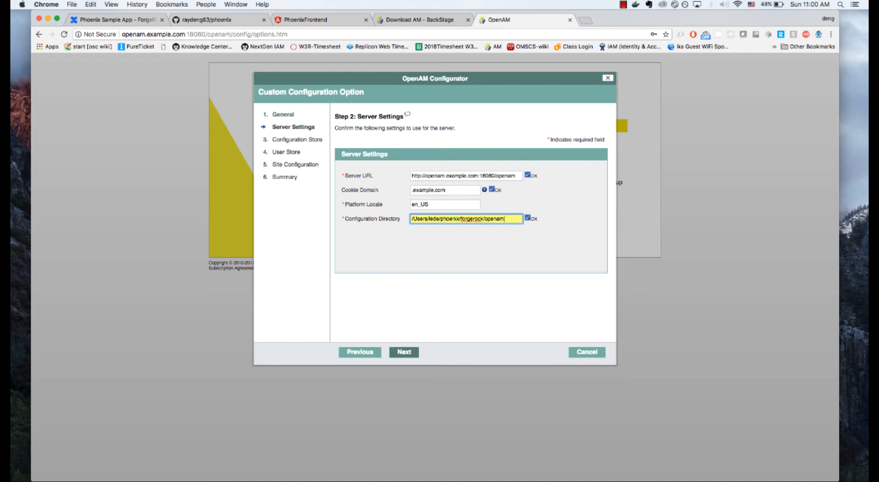
pyautogui.click(414, 355)
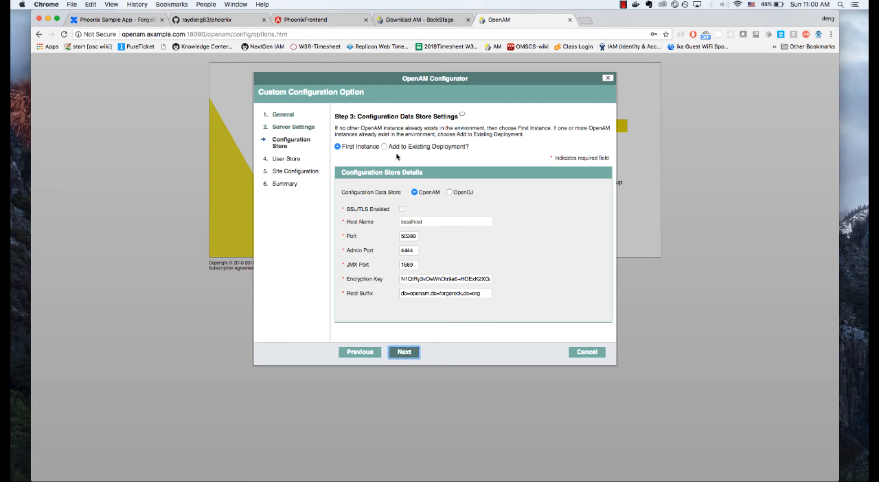
# Step: Accept the default configuration store settings and use the OpenAM User Data Store, proceeding to the site configuration
pyautogui.click(405, 352)
pyautogui.click(344, 159)
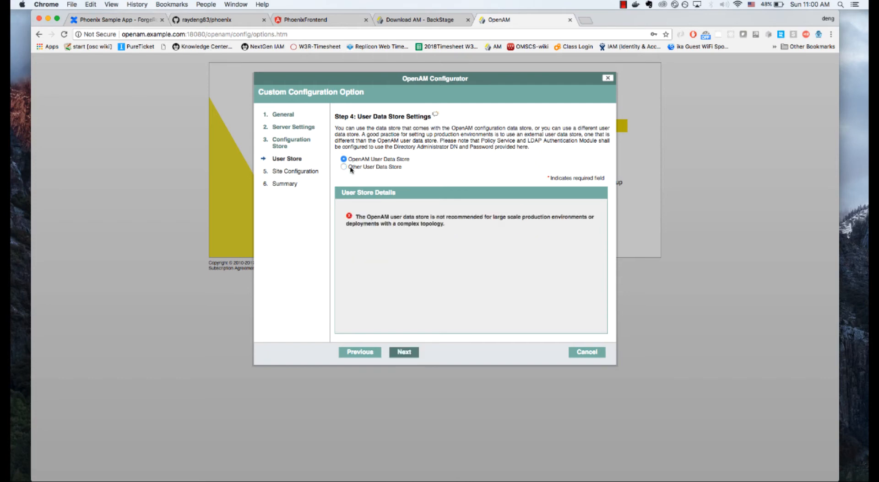
pyautogui.click(405, 353)
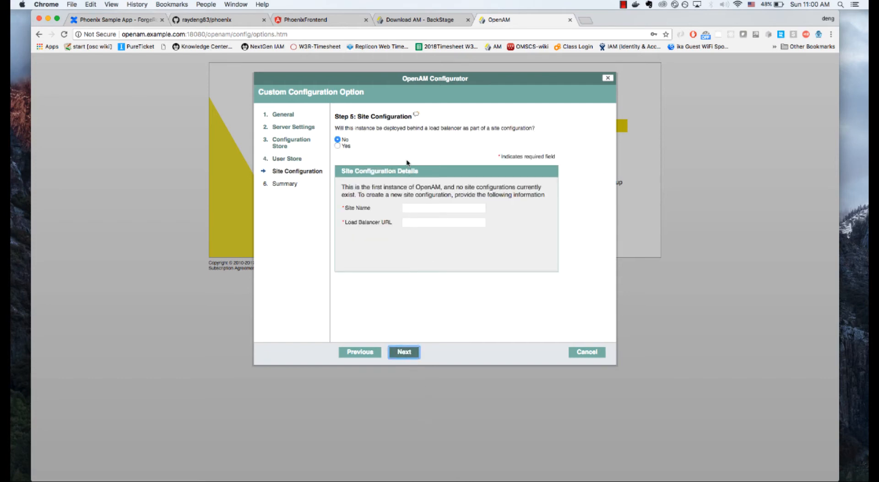
# Step: Leave the instance without a load balancer in the site configuration and create the OpenAM configuration from the summary
pyautogui.click(404, 352)
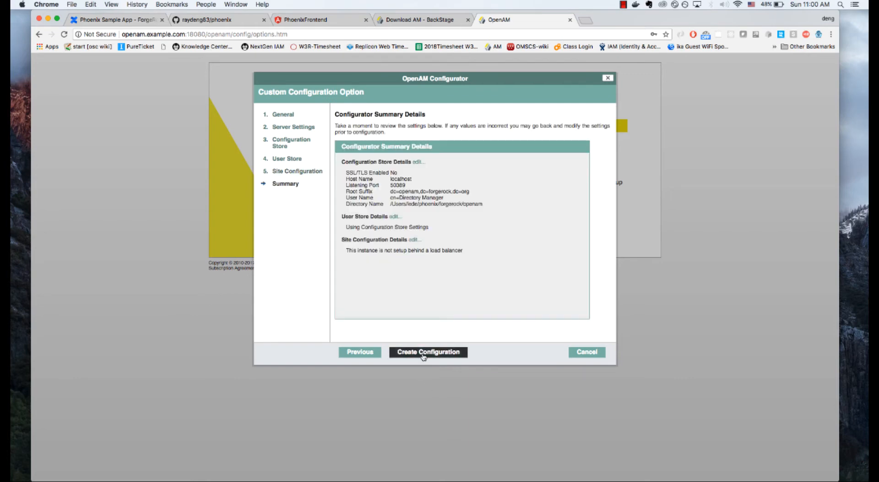
pyautogui.click(423, 355)
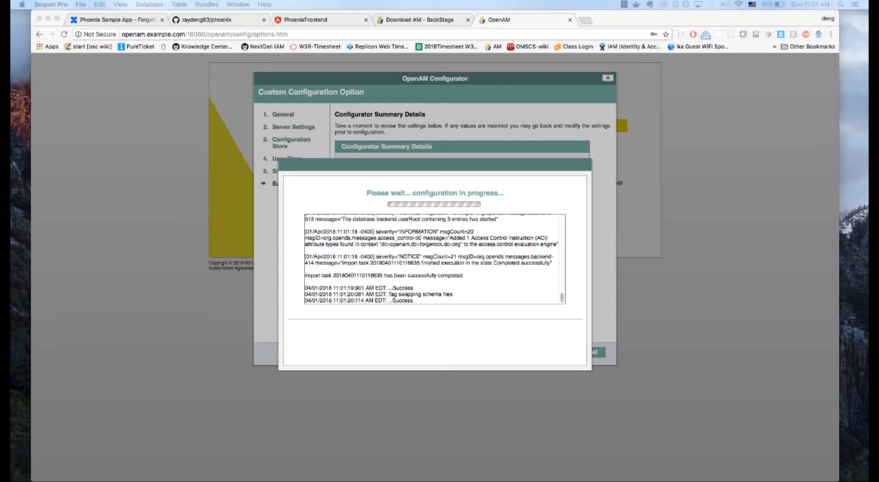
# Step: Connect to the localhost MySQL server in Sequel Pro and examine the tables of the phoenix-db database
pyautogui.moveTo(868, 284); pyautogui.dragTo(467, 78)
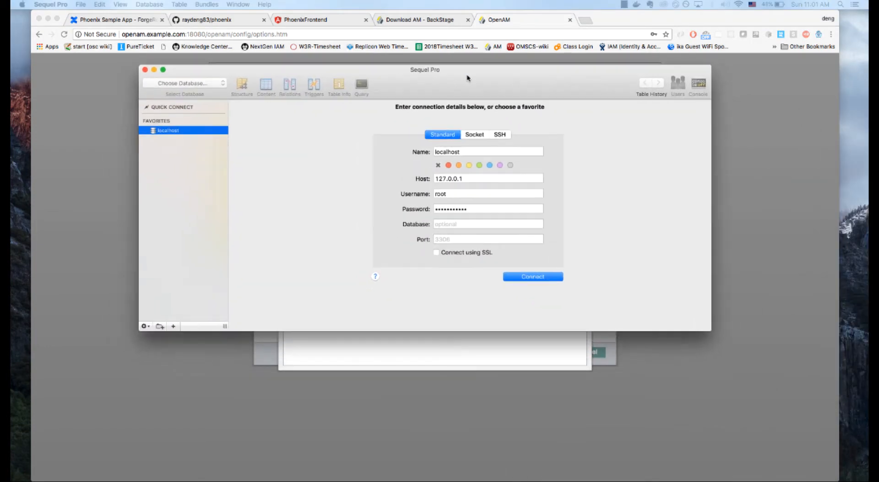
pyautogui.click(511, 277)
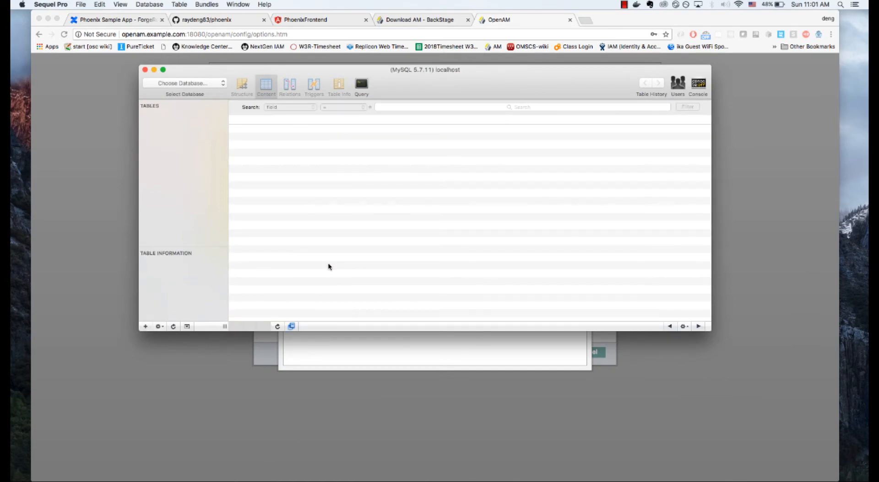
pyautogui.click(197, 88)
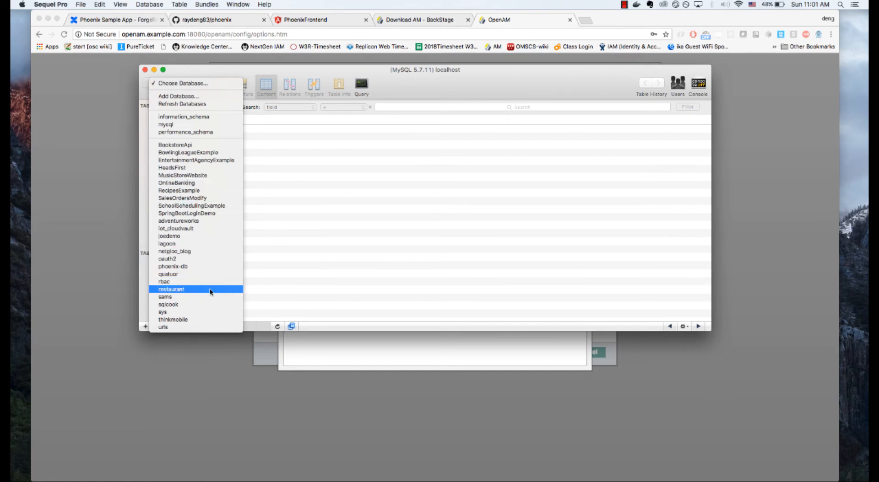
pyautogui.click(209, 266)
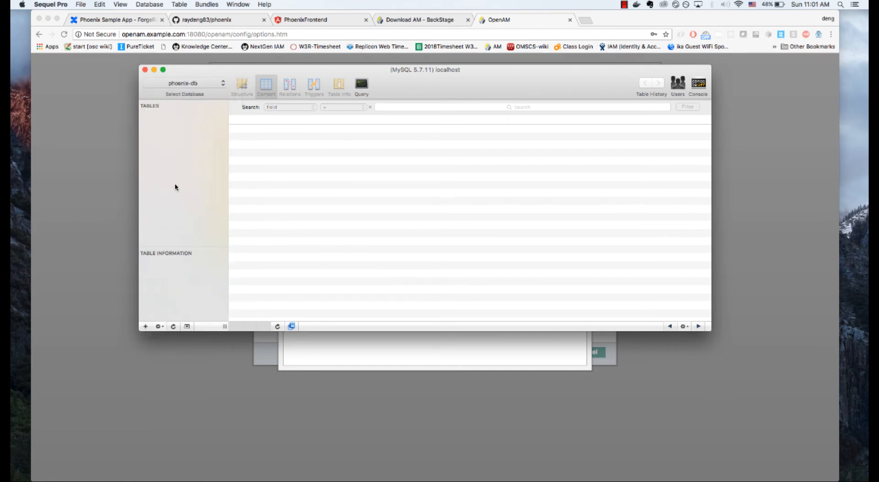
pyautogui.click(207, 86)
pyautogui.click(208, 84)
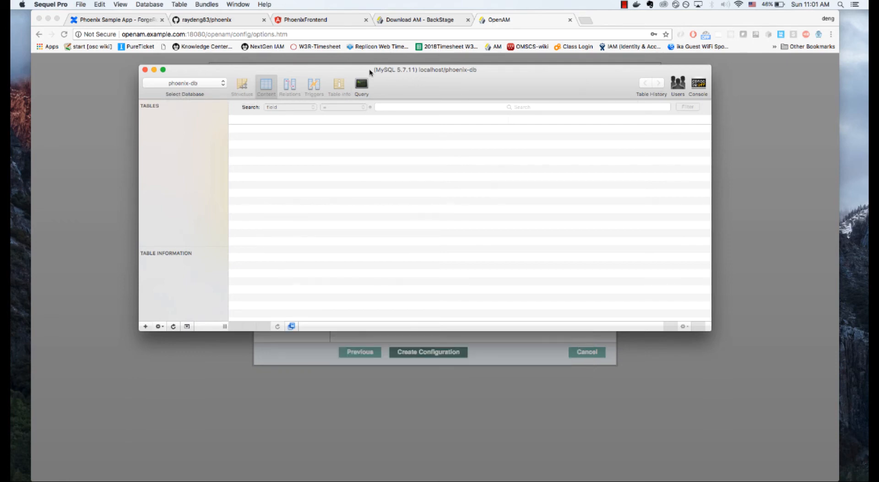
pyautogui.click(153, 69)
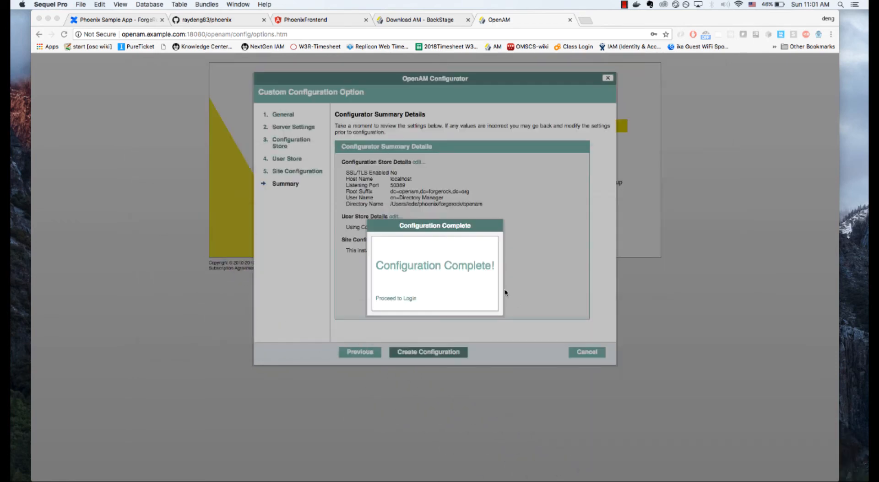
# Step: Proceed from the completed configuration to the login page in Chrome and sign in as amadmin with the account password
pyautogui.click(404, 300)
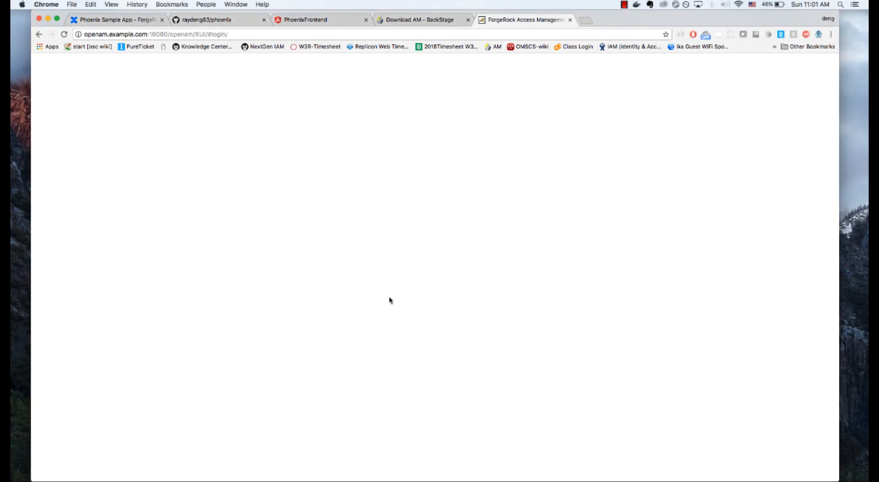
pyautogui.write('ama')
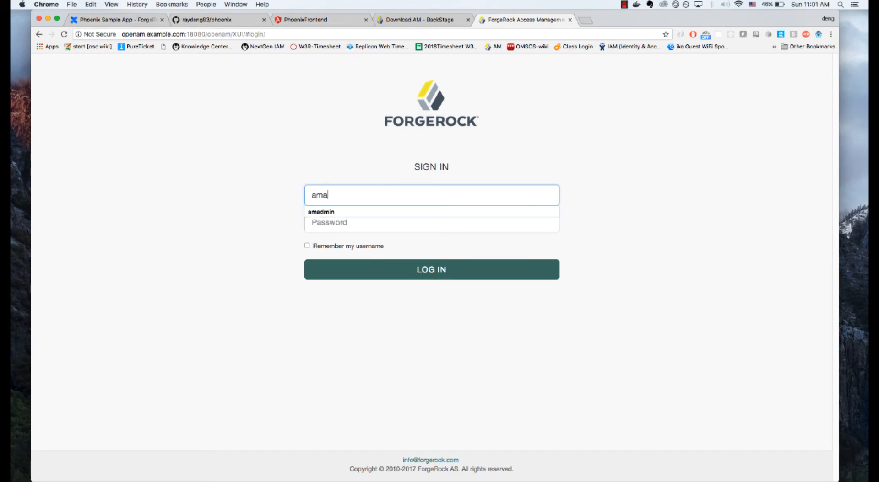
pyautogui.write('dminpassword')
pyautogui.press('Return')
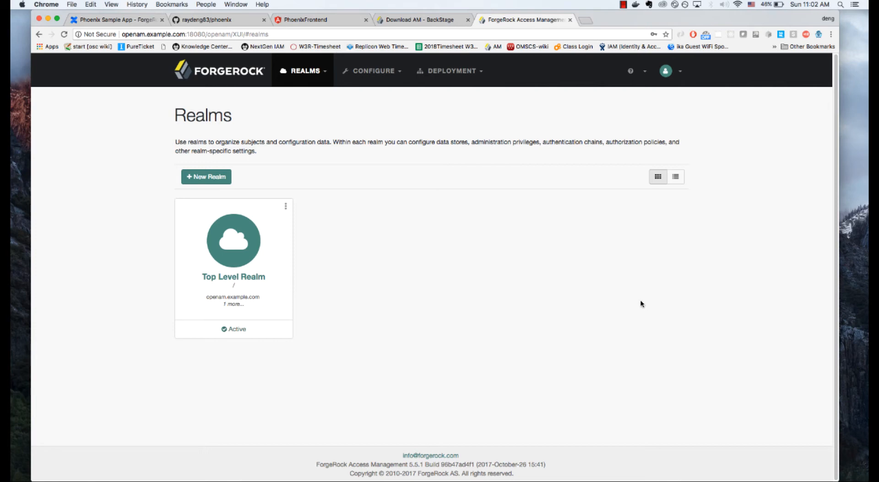
# Step: Create a new active realm named phoenix-dev under the root realm
pyautogui.click(201, 178)
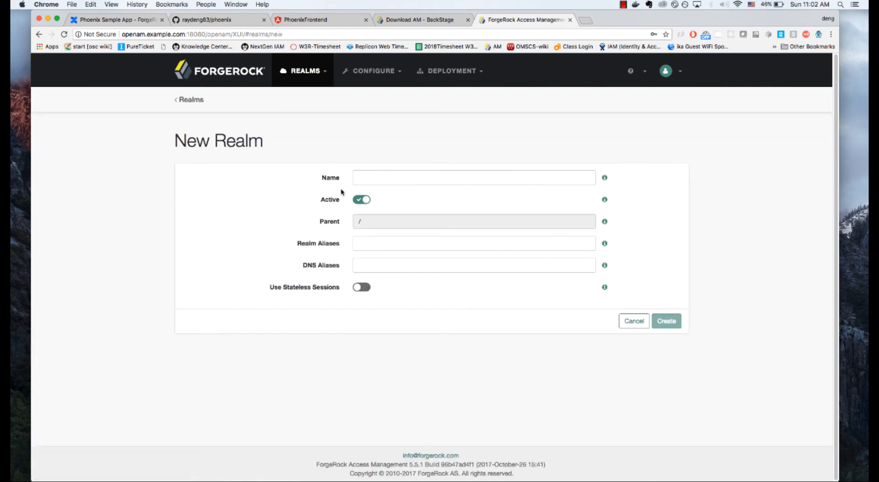
pyautogui.click(382, 182)
pyautogui.write('phoenix-dev')
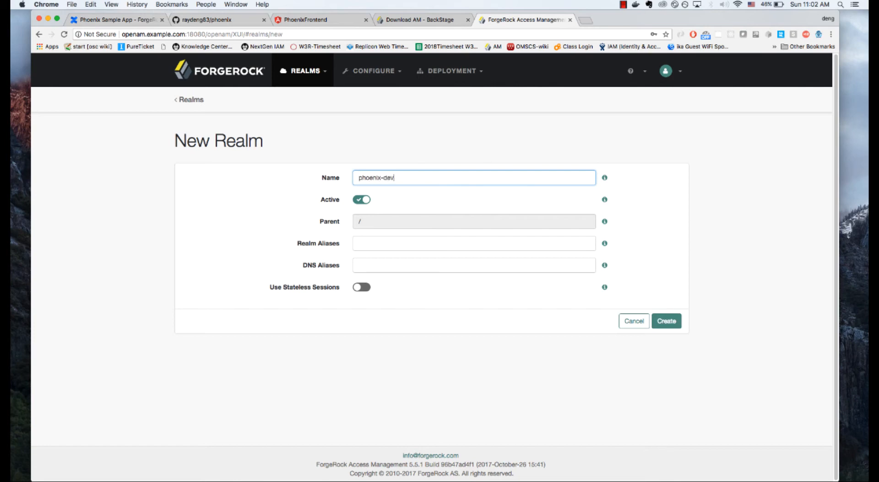
pyautogui.click(667, 324)
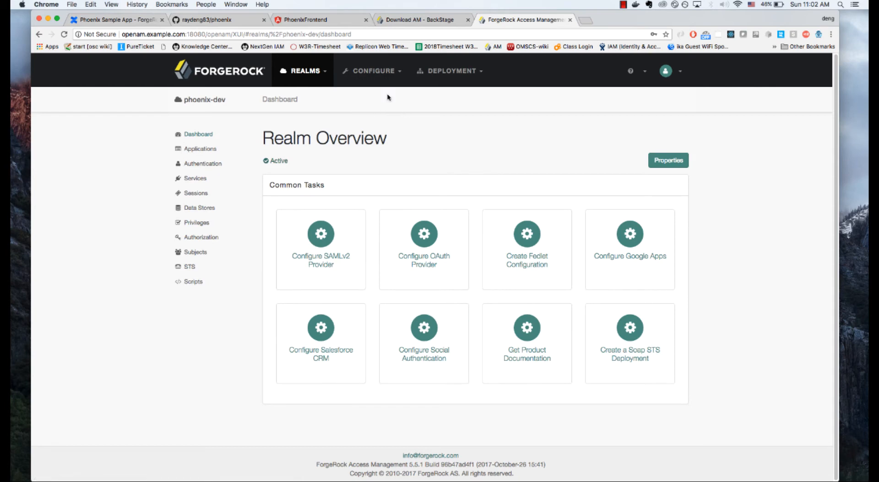
# Step: Open the Email Service in the global services configuration and set its mail server host name to smtp.gmail.com
pyautogui.click(397, 72)
pyautogui.click(394, 110)
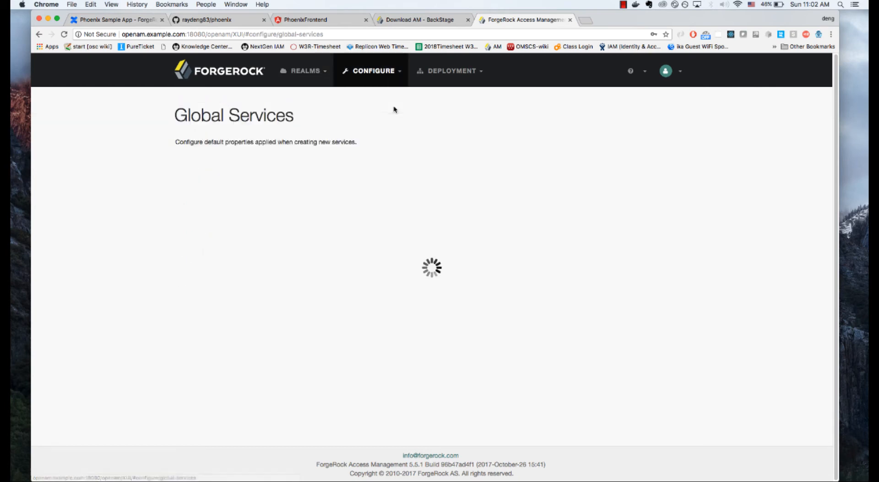
pyautogui.click(250, 260)
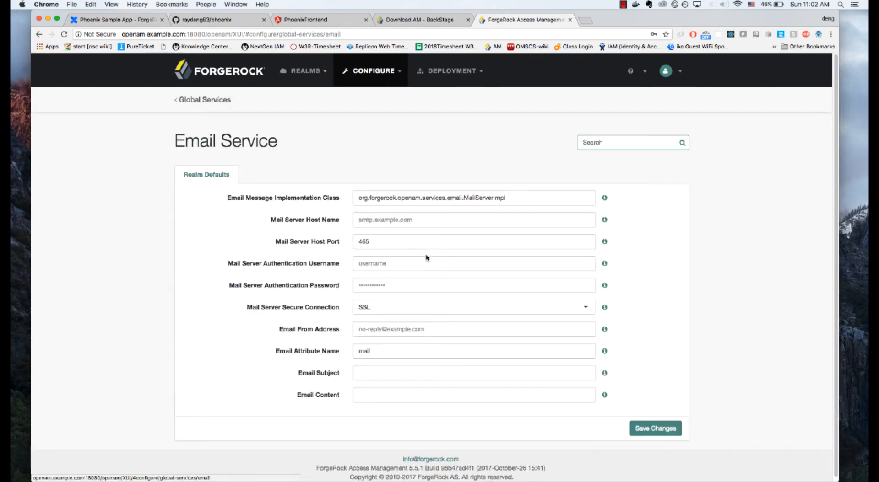
pyautogui.click(396, 218)
pyautogui.write('smtp')
pyautogui.write('.gamil')
pyautogui.write('mail.com')
# Step: Enter the mail server authentication username and the mail server authentication password for the Email Service
pyautogui.click(381, 268)
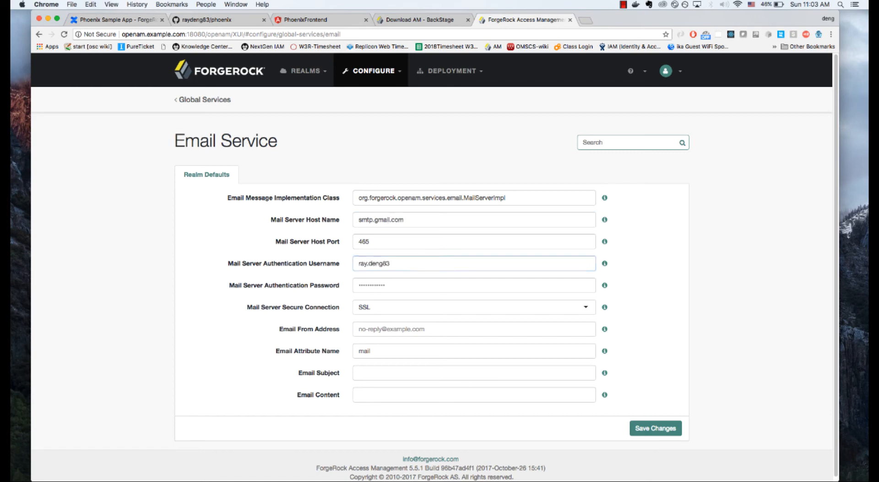
pyautogui.click(448, 285)
pyautogui.write('••')
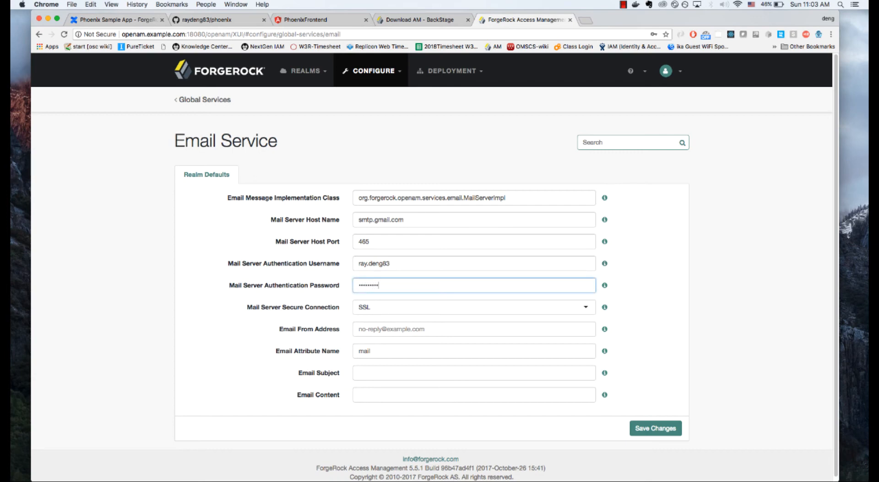
# Step: Enter the no-reply sender's e-mail as the Email From Address, set the email subject to test, and save the Email Service
pyautogui.click(397, 335)
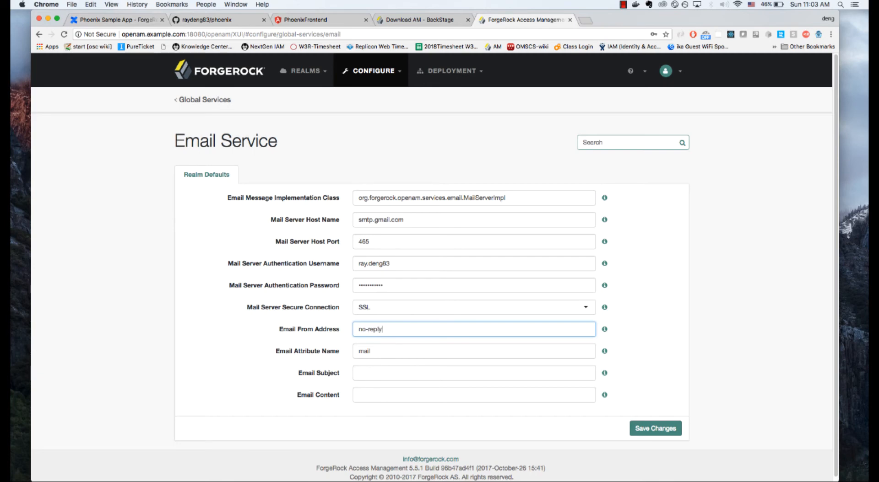
pyautogui.press('Tab')
pyautogui.press('Tab')
pyautogui.write('test')
pyautogui.click(639, 429)
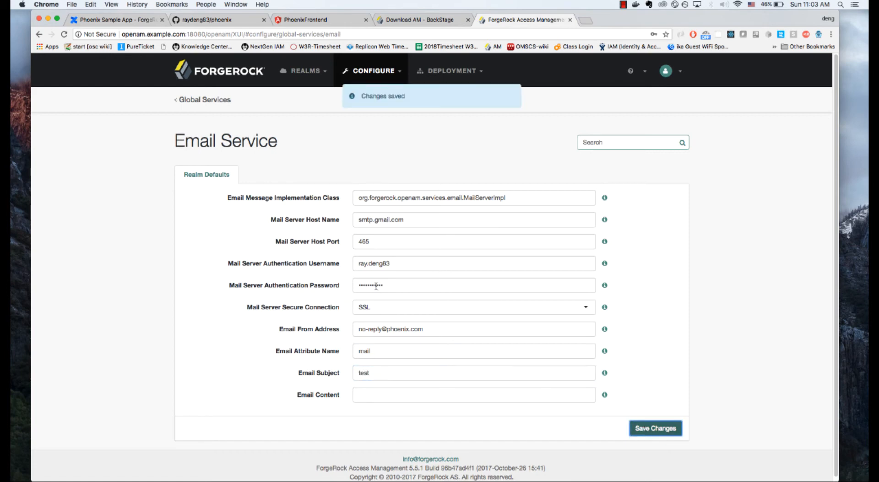
# Step: Leave the global services and open the overview of the phoenix-dev realm
pyautogui.click(206, 98)
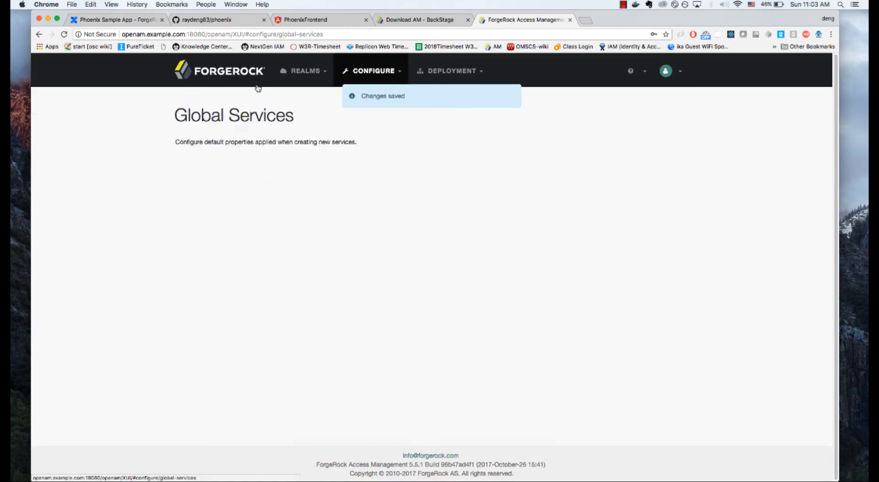
pyautogui.click(302, 75)
pyautogui.click(313, 98)
pyautogui.click(378, 251)
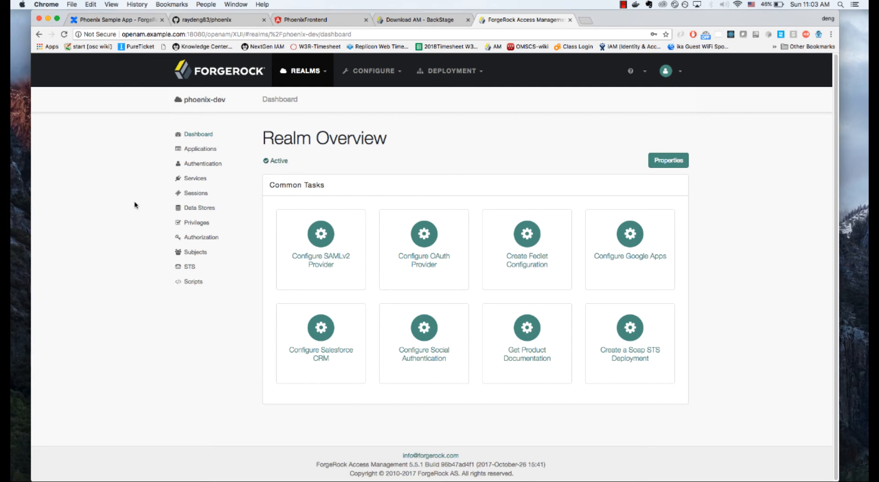
# Step: View the account creation form of the Phoenix Portal, and return to the phoenix-dev realm
pyautogui.click(320, 20)
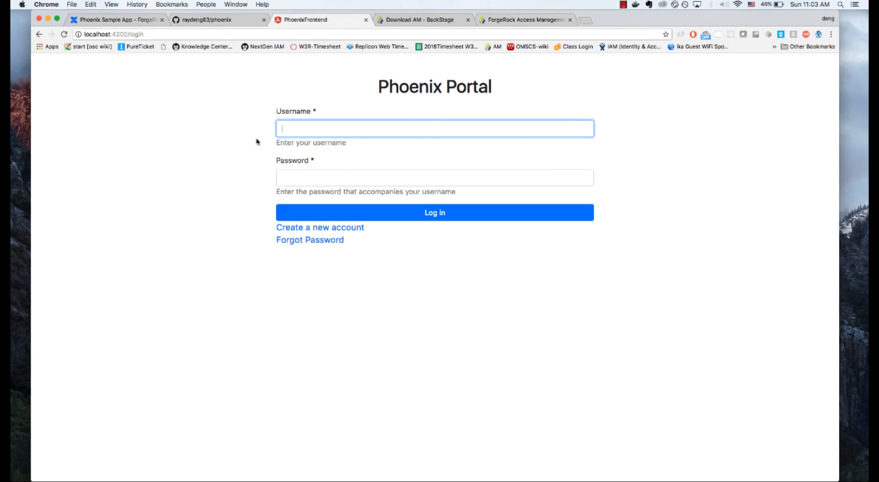
pyautogui.click(314, 228)
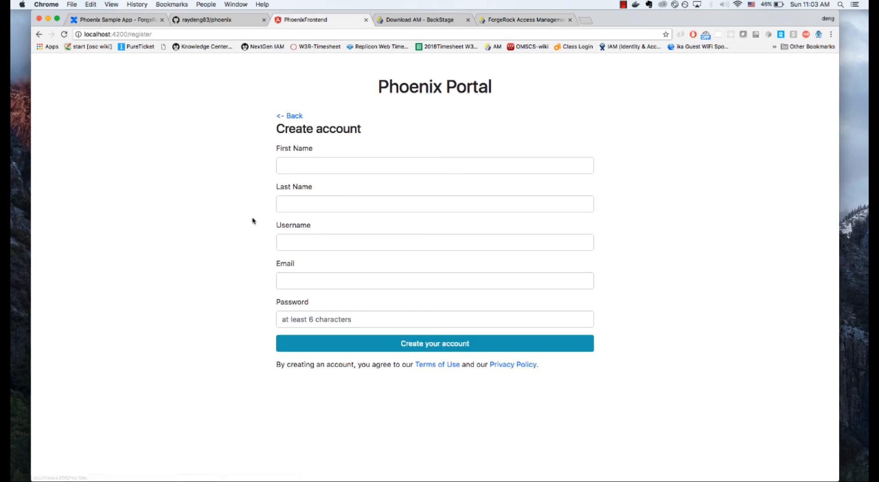
pyautogui.click(472, 21)
pyautogui.click(513, 20)
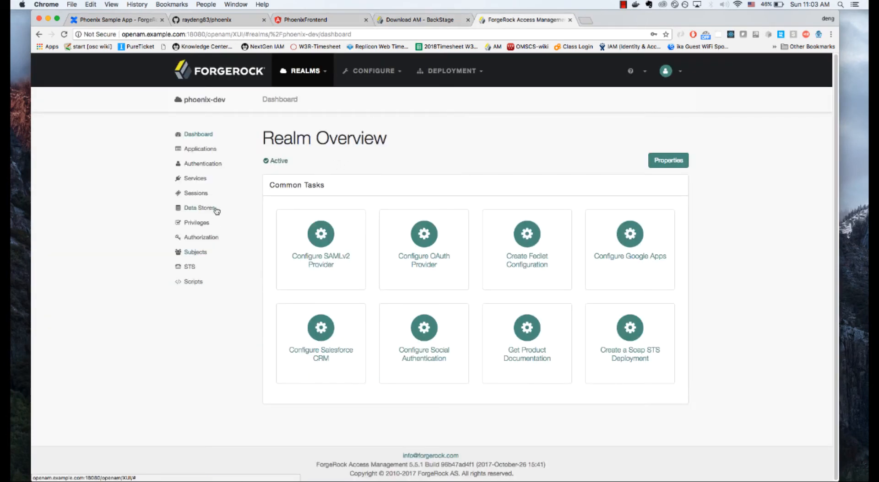
# Step: Start a new User Self-Service service in the phoenix-dev realm with User Registration and Forgotten Password enabled
pyautogui.click(195, 178)
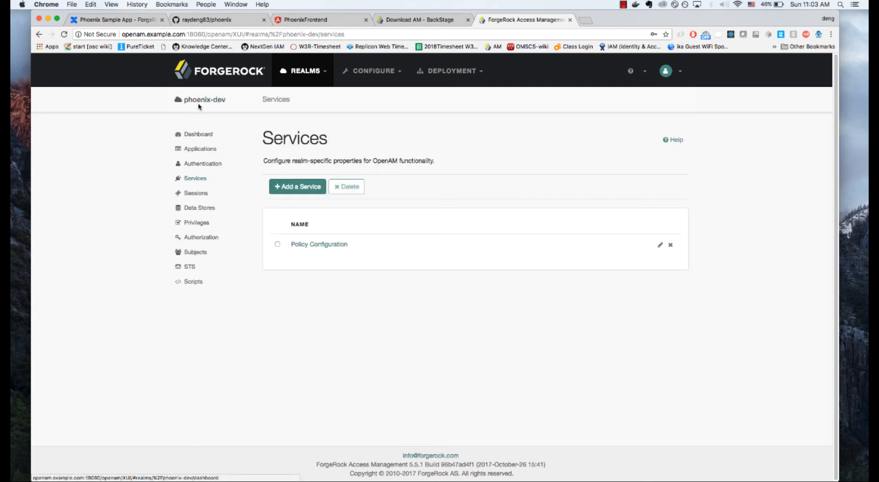
pyautogui.click(304, 187)
pyautogui.click(391, 188)
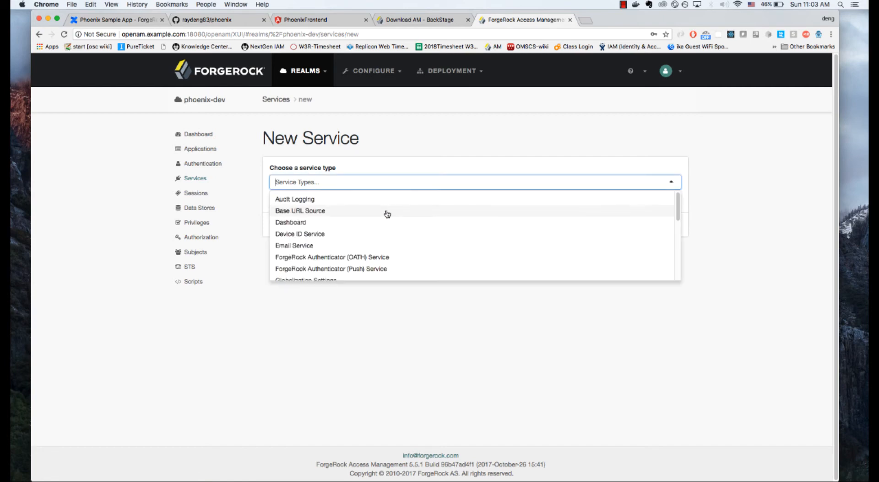
pyautogui.scroll(-10, 394, 245)
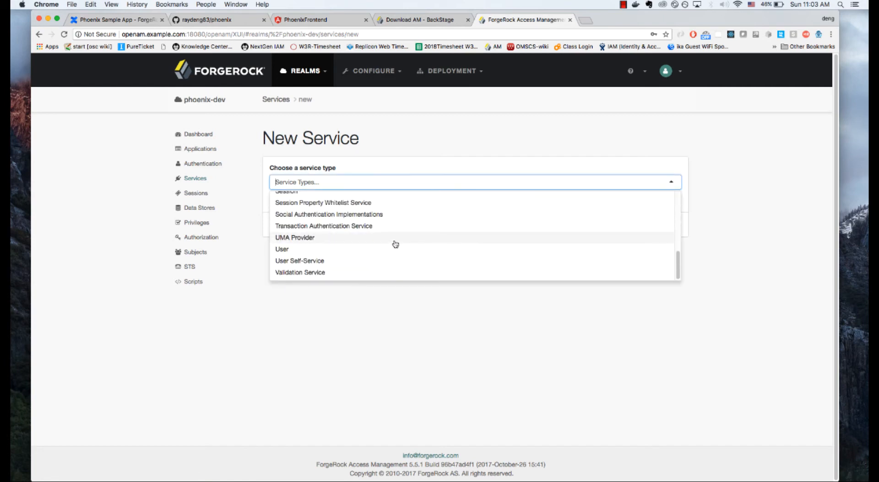
pyautogui.click(363, 262)
pyautogui.click(676, 300)
pyautogui.click(668, 316)
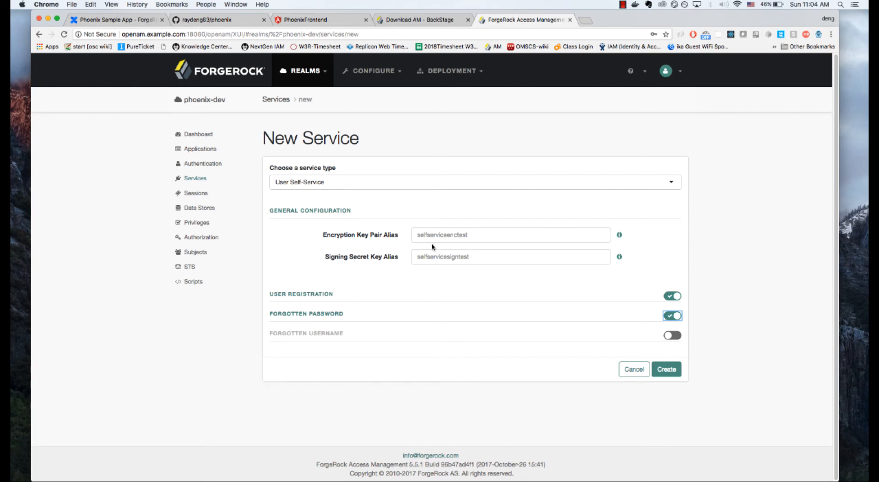
# Step: Set the encryption key pair alias to selfserviceenctest and the signing secret key alias to selfservicesigntest, and create the service
pyautogui.click(479, 237)
pyautogui.write('sleser')
pyautogui.press('BackSpace')
pyautogui.write('fserviceenctest')
pyautogui.click(468, 259)
pyautogui.write('selfservicesigntest')
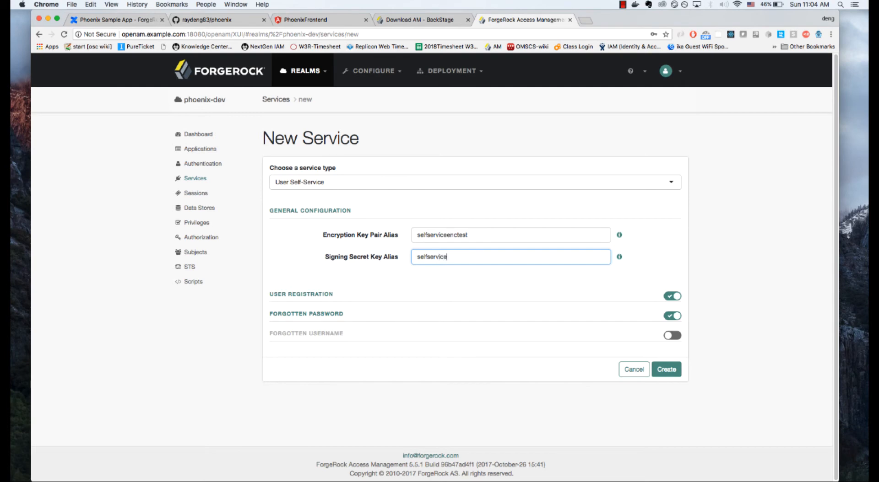
pyautogui.click(673, 370)
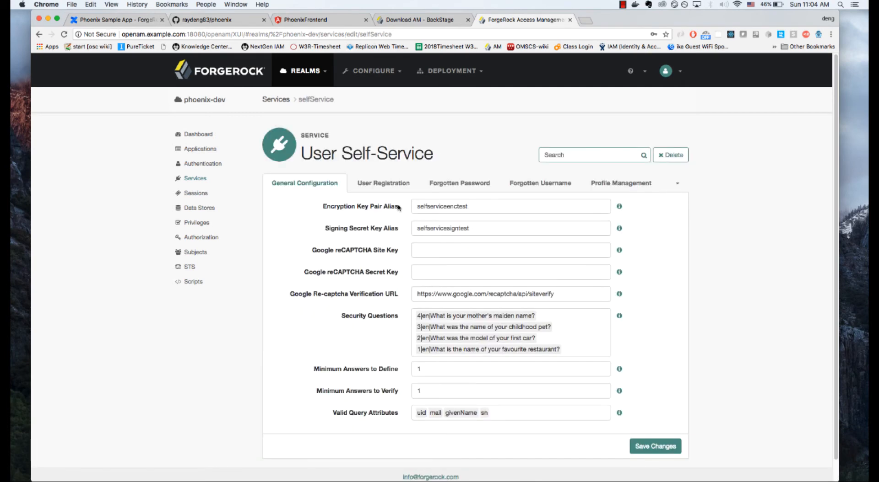
# Step: Disable Email Verification in the User Registration settings of the User Self-Service service and save the changes
pyautogui.click(393, 189)
pyautogui.click(412, 254)
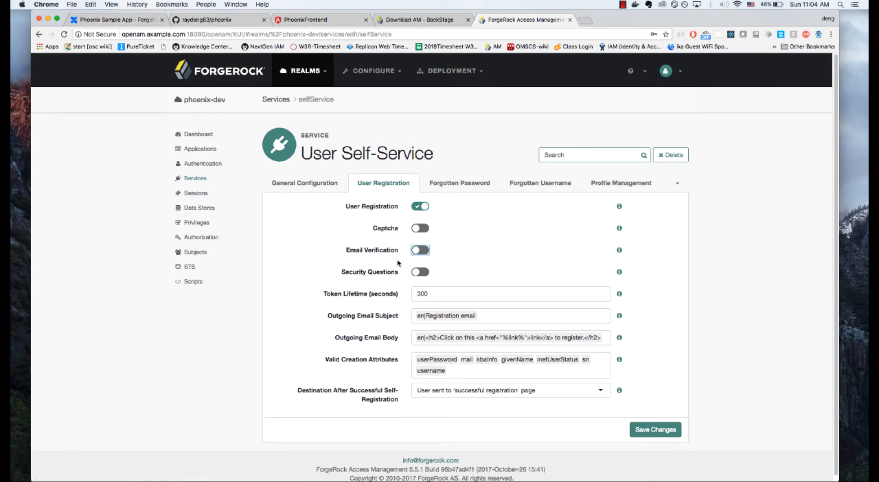
pyautogui.click(649, 430)
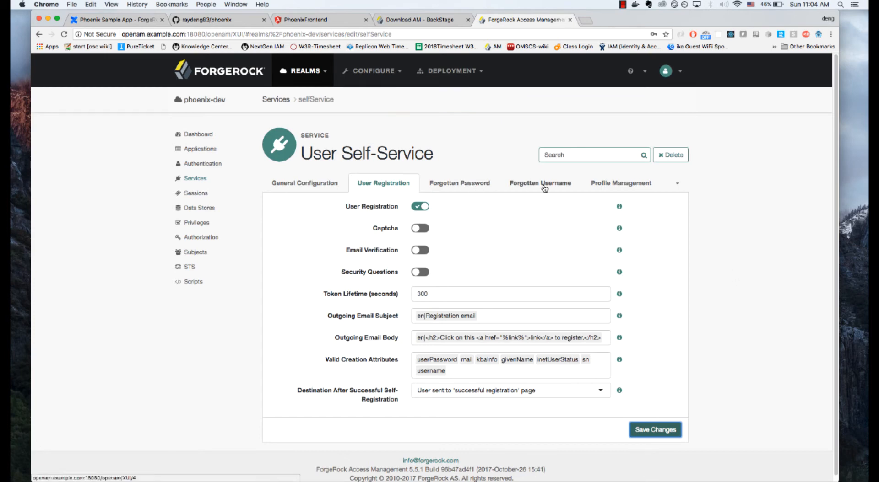
# Step: Start a new Rest STS instance in phoenix-dev with issued tokens persisted and the "OPENAM->OPENIDCONNECT;don't invalidate interim OpenAM session" transform selected
pyautogui.click(232, 271)
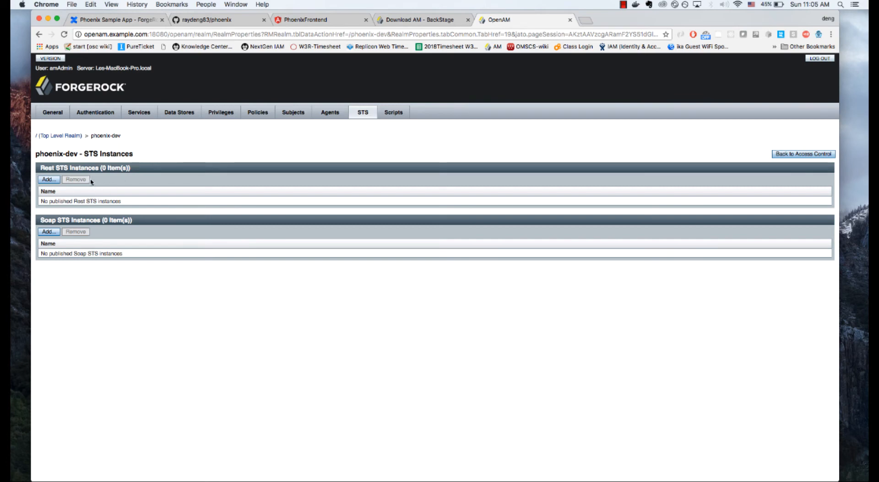
pyautogui.click(49, 179)
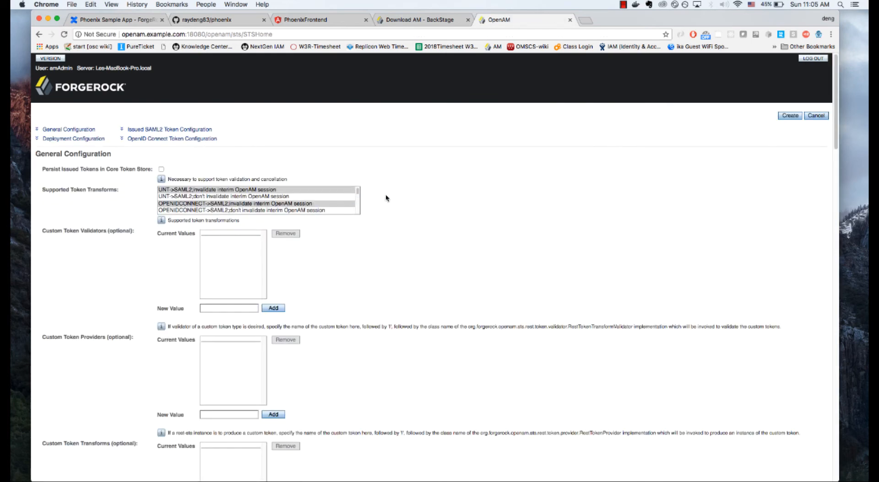
pyautogui.click(161, 169)
pyautogui.moveTo(357, 189); pyautogui.dragTo(361, 214)
pyautogui.click(427, 200)
pyautogui.click(325, 198)
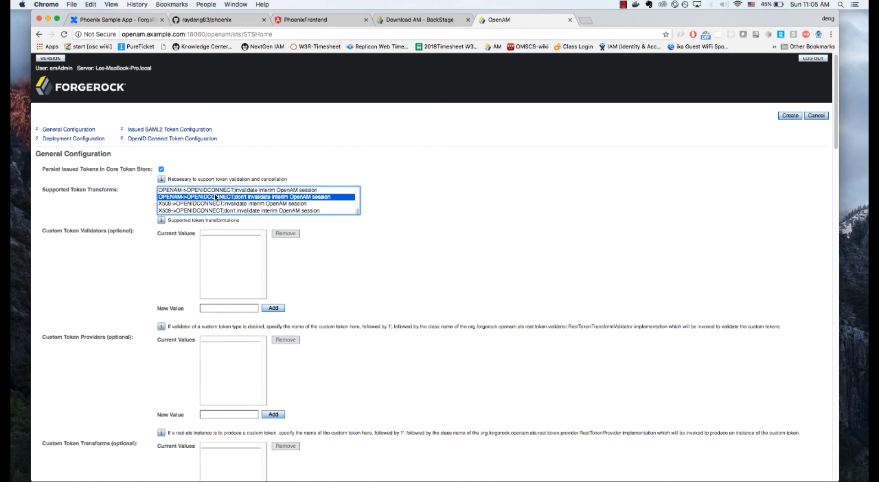
# Step: Set the Deployment Url Element of the Rest STS instance to access_token
pyautogui.scroll(-4, 448, 229)
pyautogui.scroll(-15, 448, 230)
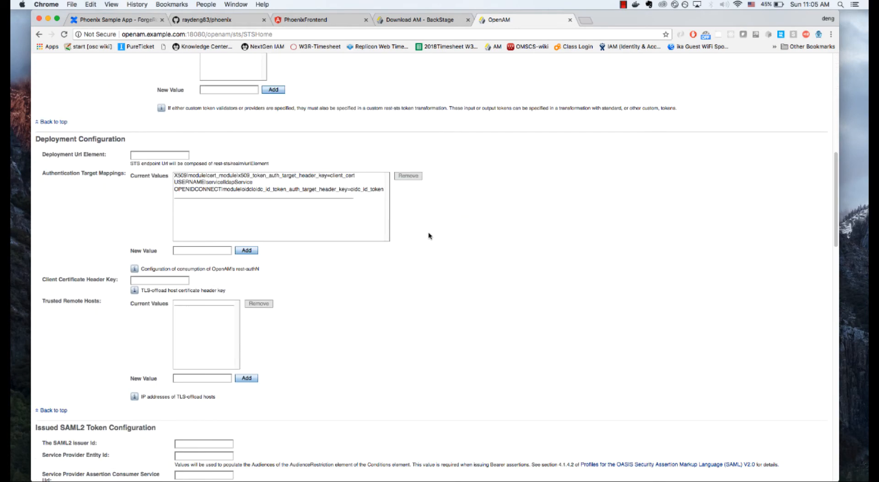
pyautogui.scroll(-3, 432, 233)
pyautogui.scroll(4, 435, 232)
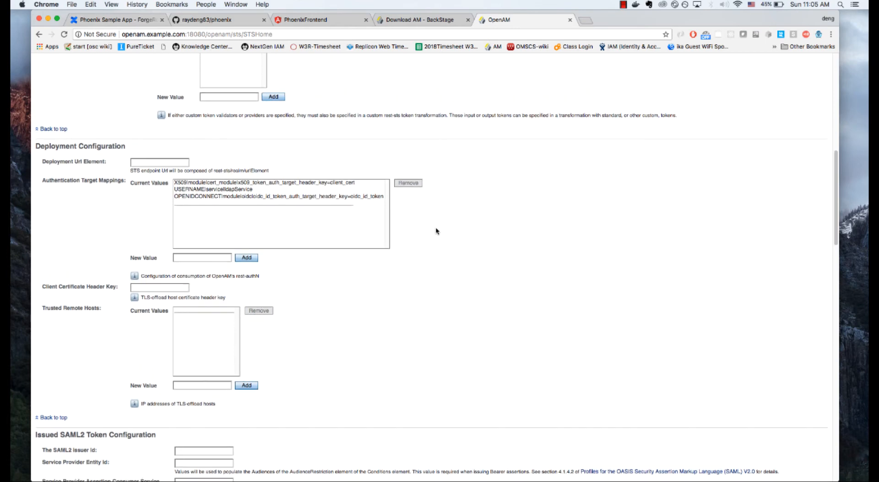
pyautogui.click(160, 162)
pyautogui.click(146, 172)
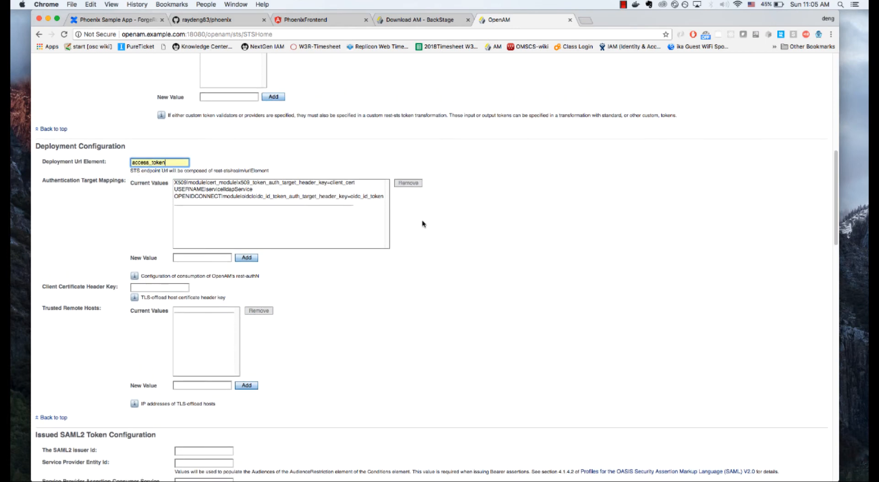
# Step: Set the id of the OpenID Connect Token Provider to phoenix-openam in the OpenID Connect Token Configuration
pyautogui.scroll(-7, 432, 231)
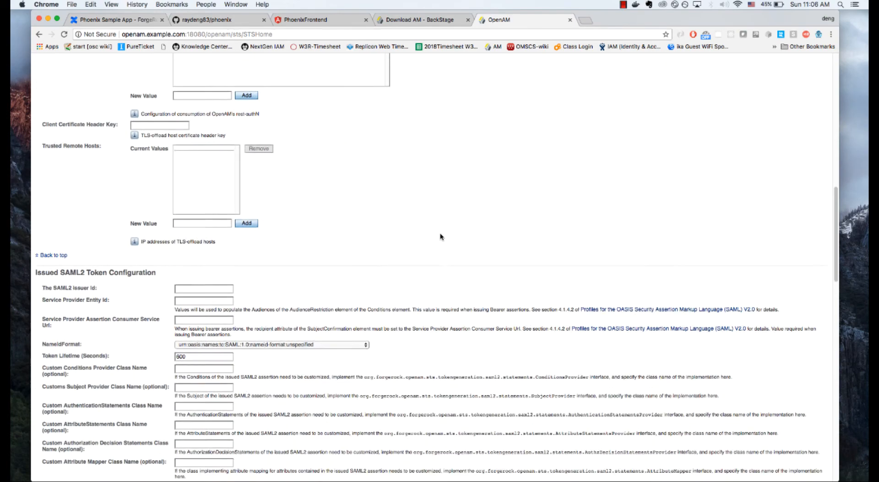
pyautogui.scroll(-3, 440, 237)
pyautogui.scroll(-1, 233, 238)
pyautogui.scroll(12, 281, 228)
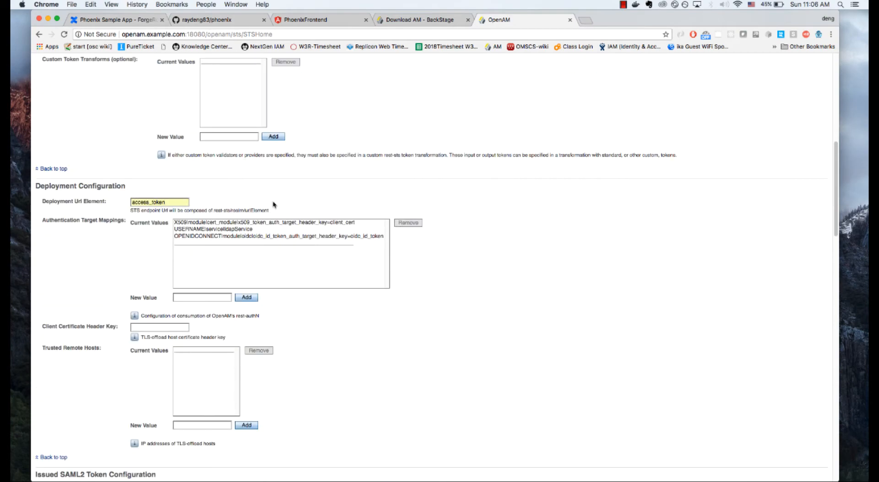
pyautogui.scroll(-10, 453, 265)
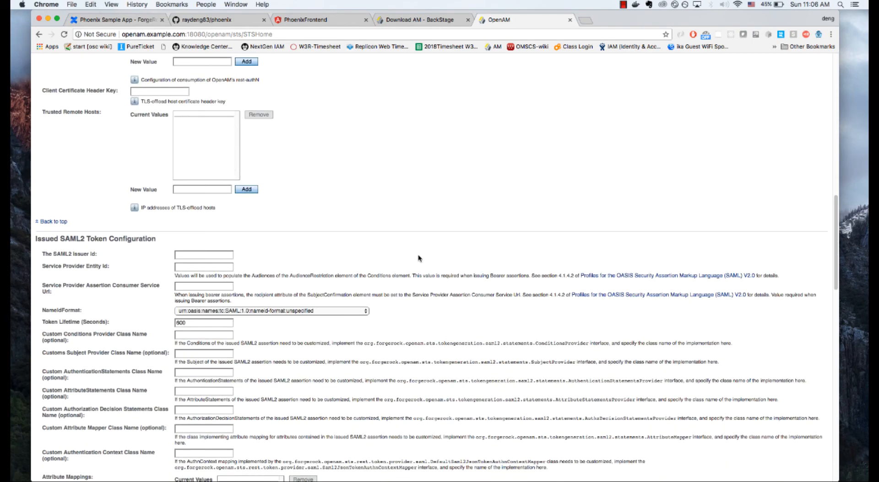
pyautogui.scroll(-20, 418, 258)
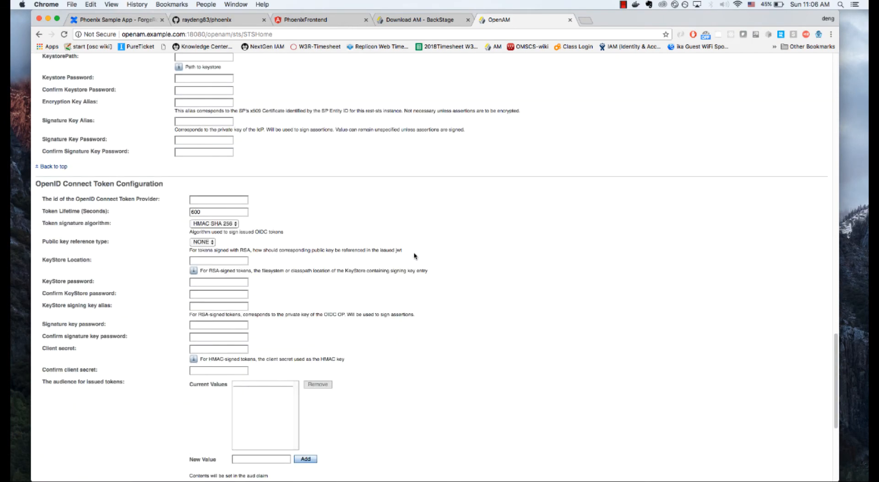
pyautogui.click(211, 202)
pyautogui.click(197, 212)
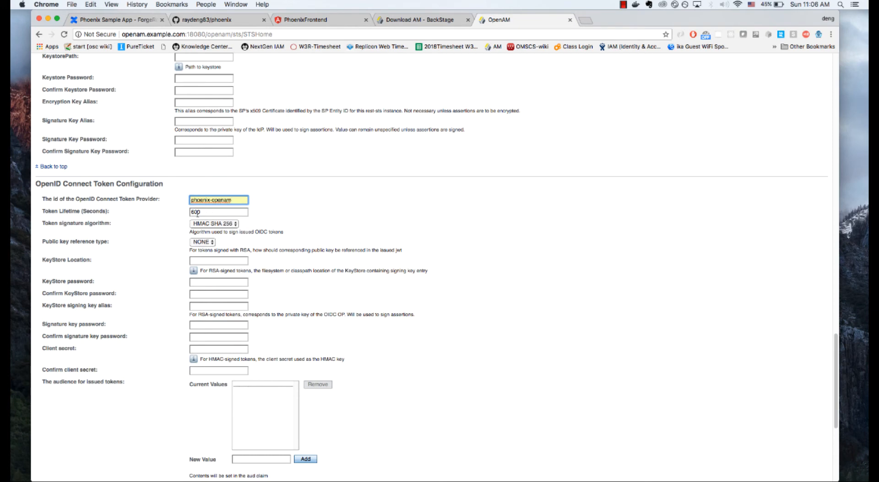
# Step: Enter the client secret for HMAC-signed tokens and repeat it in the confirmation field
pyautogui.scroll(-1, 297, 212)
pyautogui.scroll(-4, 296, 212)
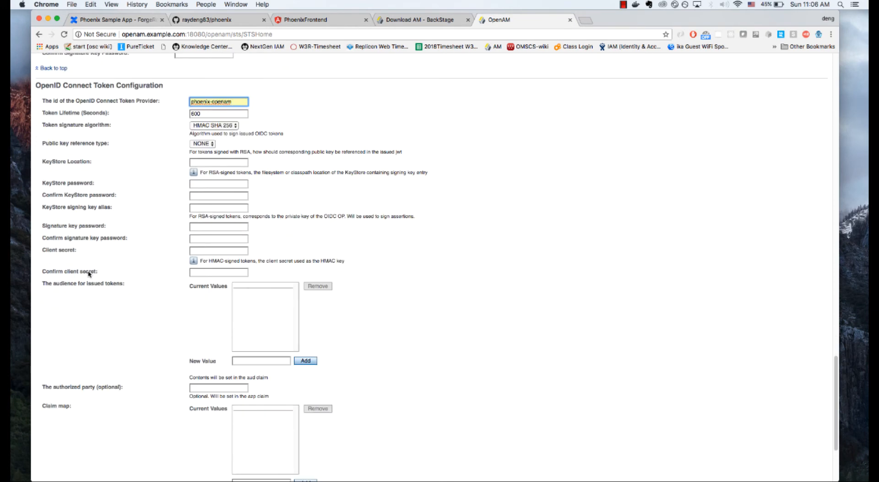
pyautogui.click(206, 251)
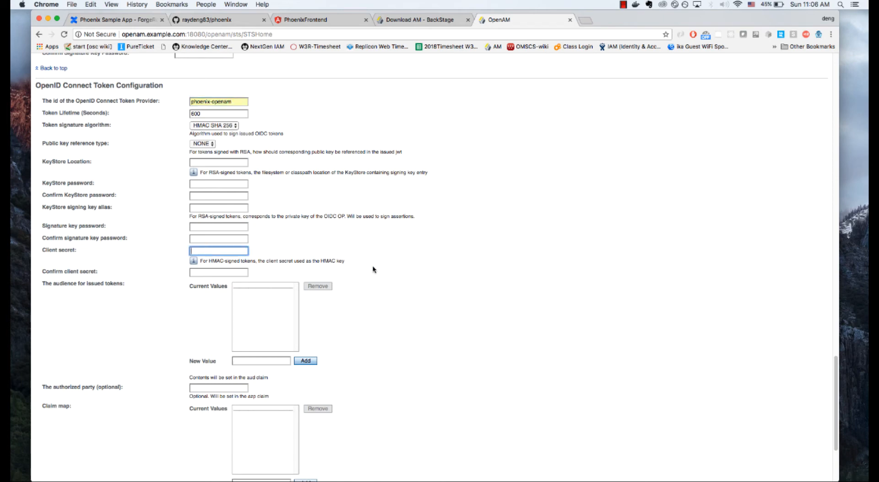
pyautogui.write('••••')
pyautogui.press('BackSpace')
pyautogui.press('BackSpace')
pyautogui.press('BackSpace')
pyautogui.press('BackSpace')
pyautogui.write('••••••••')
pyautogui.press('Tab')
pyautogui.write('•••••••')
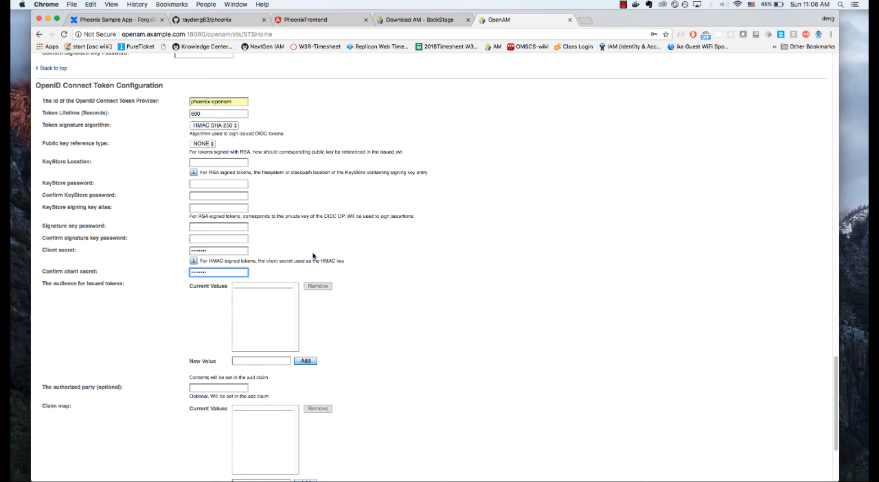
pyautogui.scroll(-1, 441, 258)
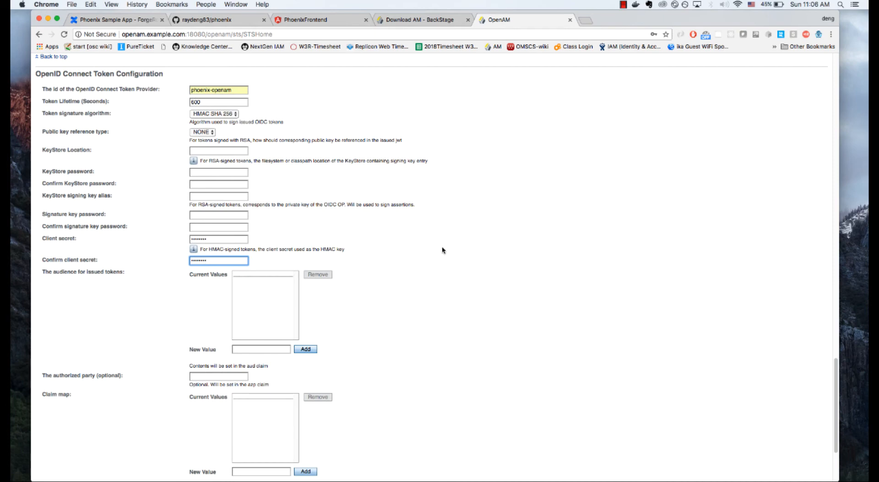
pyautogui.doubleClick(199, 239)
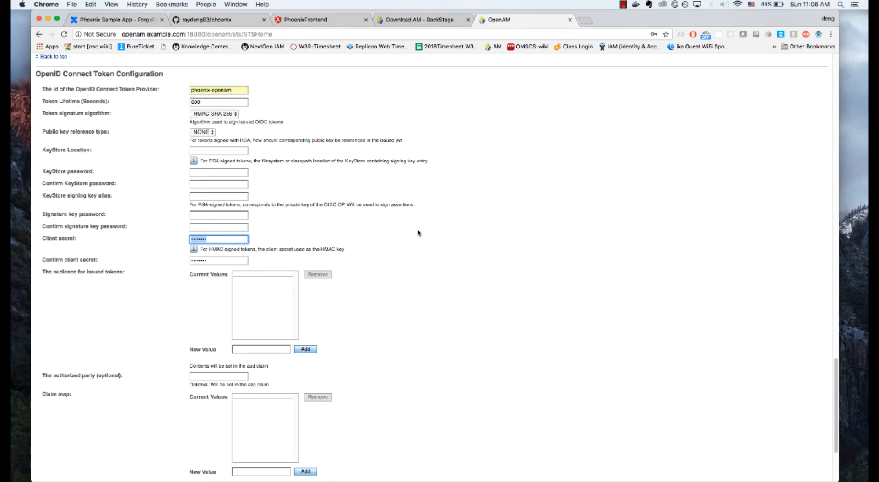
pyautogui.scroll(-1, 416, 229)
pyautogui.click(225, 230)
pyautogui.moveTo(225, 230); pyautogui.dragTo(187, 235)
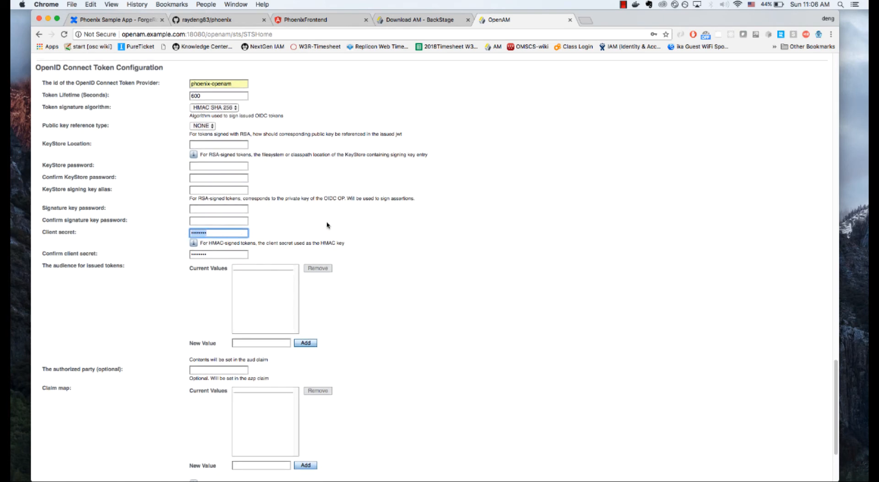
pyautogui.scroll(-5, 522, 190)
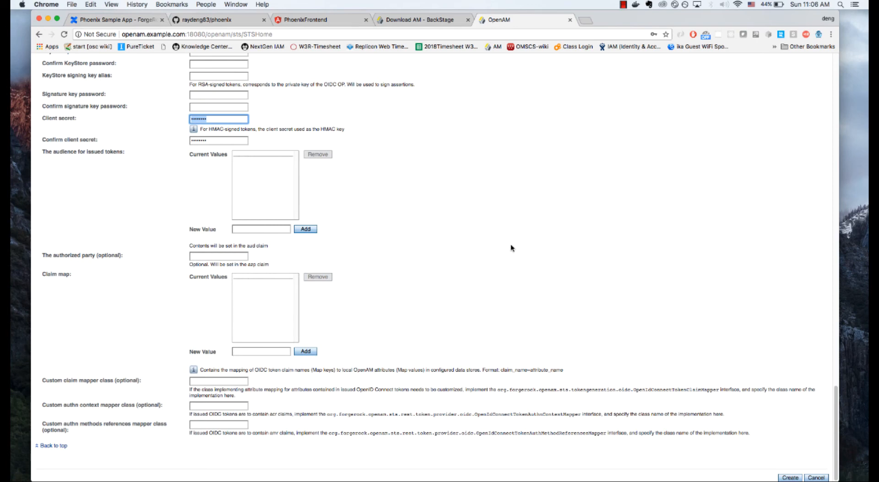
pyautogui.scroll(2, 329, 215)
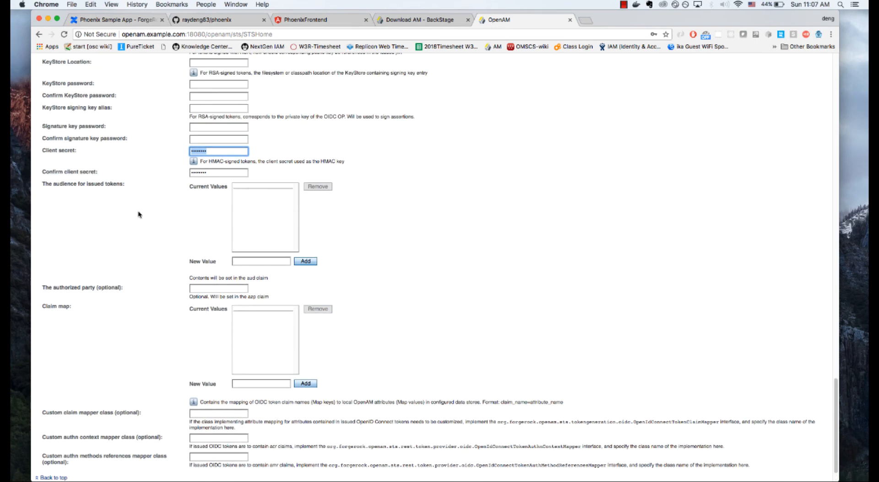
pyautogui.click(253, 261)
pyautogui.write('http://localhost')
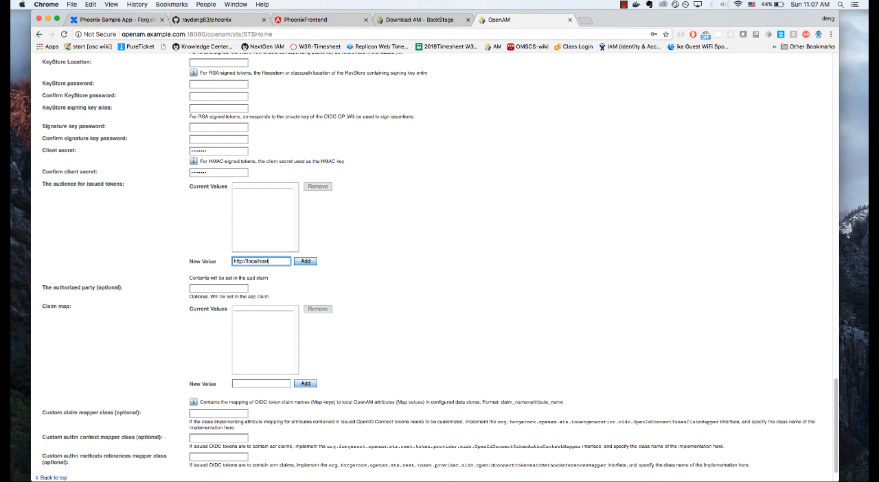
pyautogui.write(':8383')
pyautogui.click(302, 267)
# Step: Create the Rest STS instance and return to the phoenix-dev realm dashboard
pyautogui.scroll(-1, 412, 262)
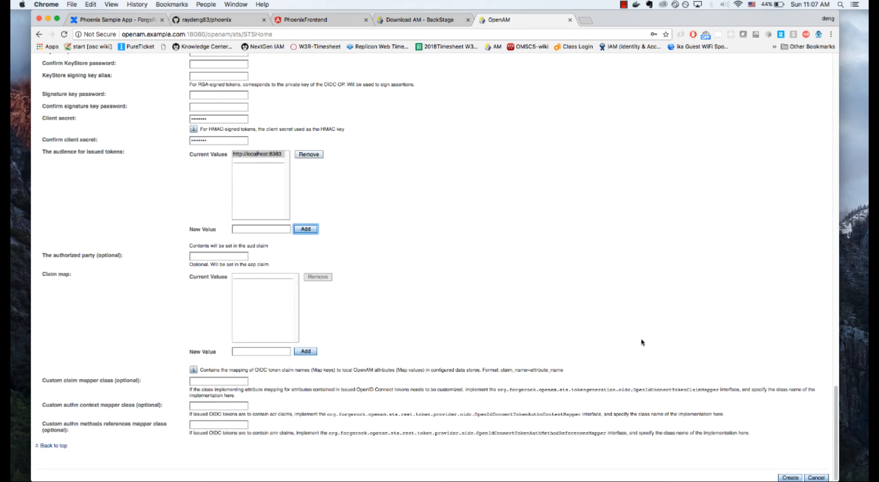
pyautogui.scroll(15, 619, 333)
pyautogui.click(791, 116)
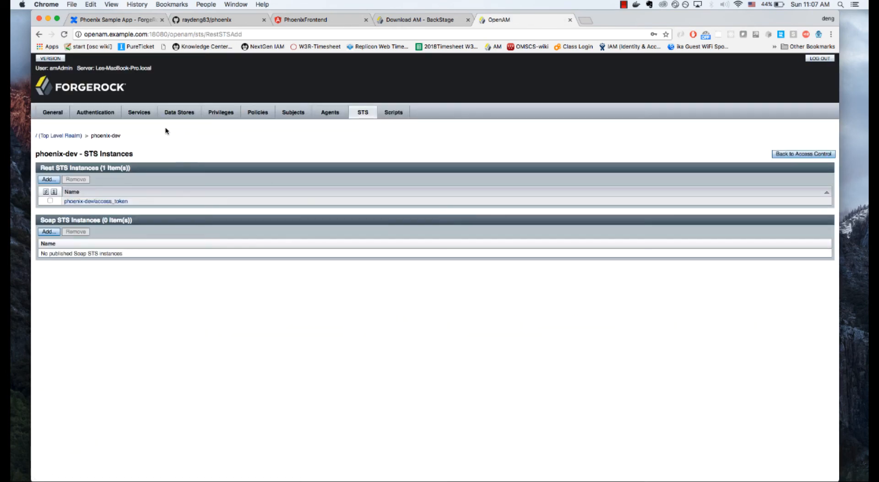
pyautogui.click(53, 113)
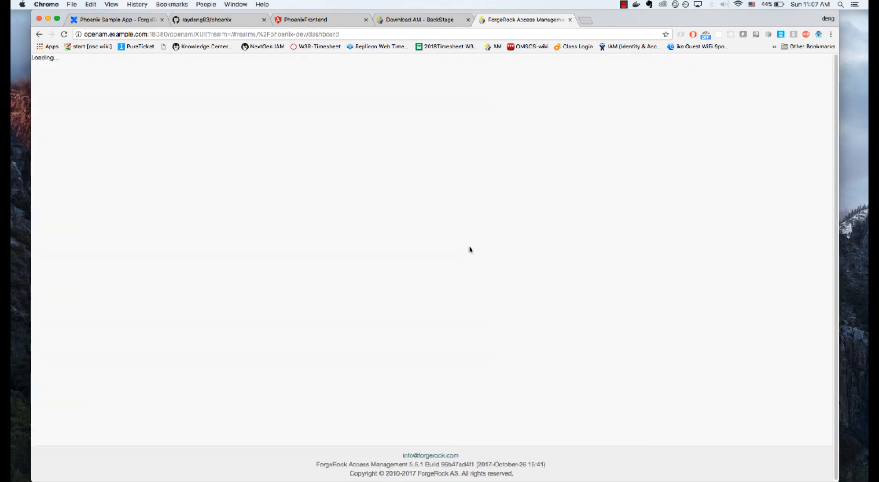